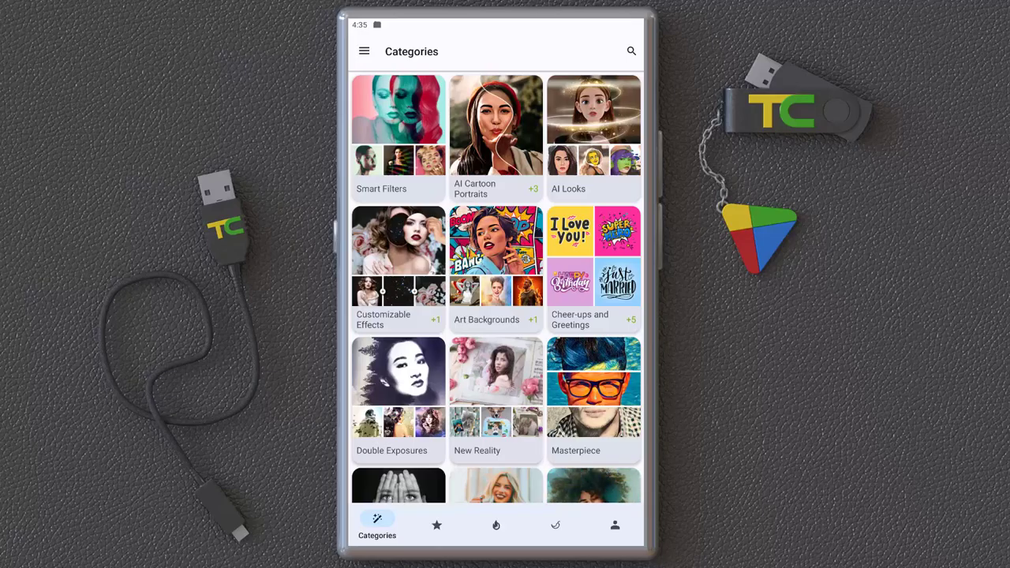
Browse the home screen, then switch to the community Feed of posts
scroll(483, 401, down, 3)
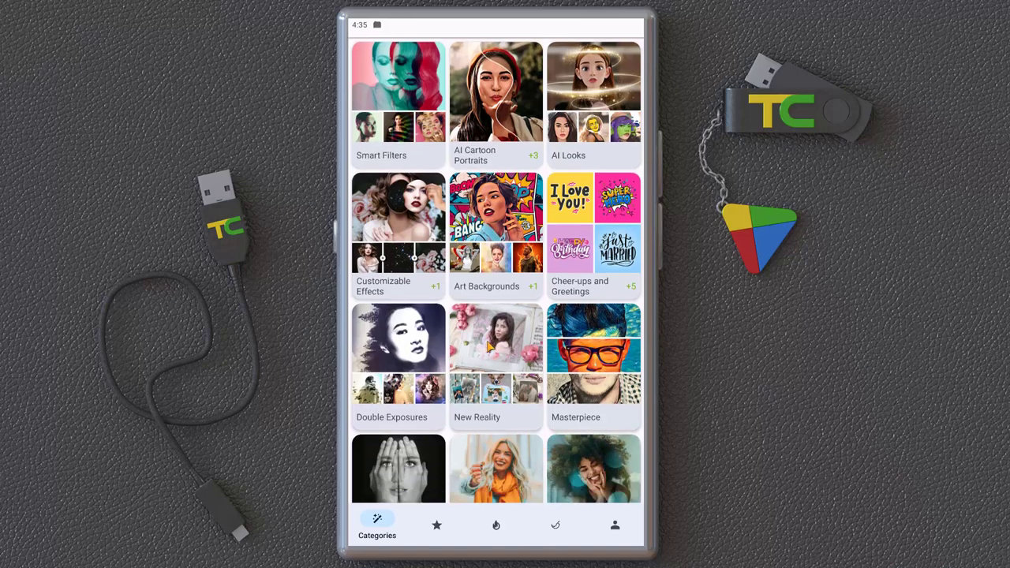
scroll(483, 401, down, 3)
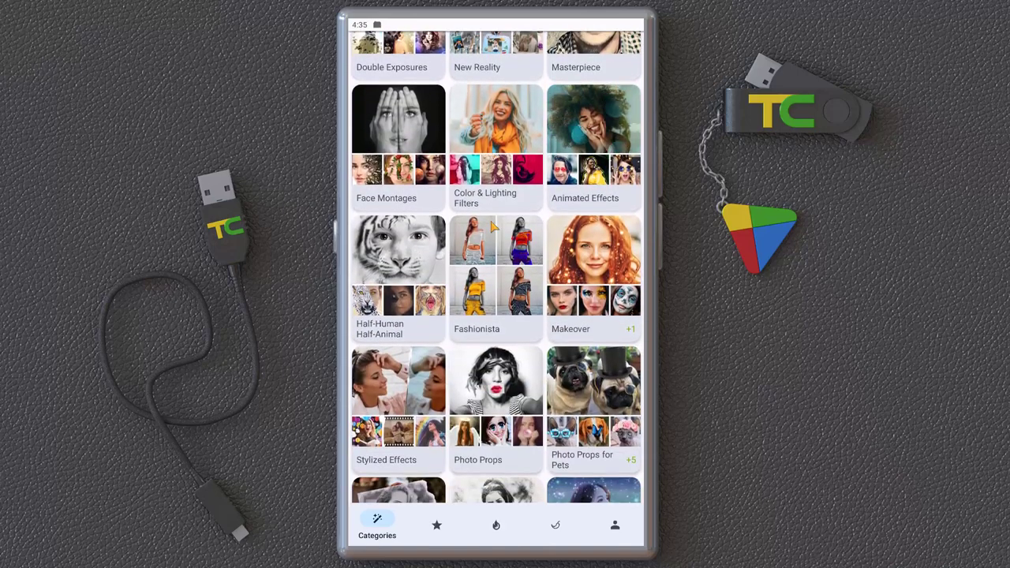
scroll(496, 268, down, 5)
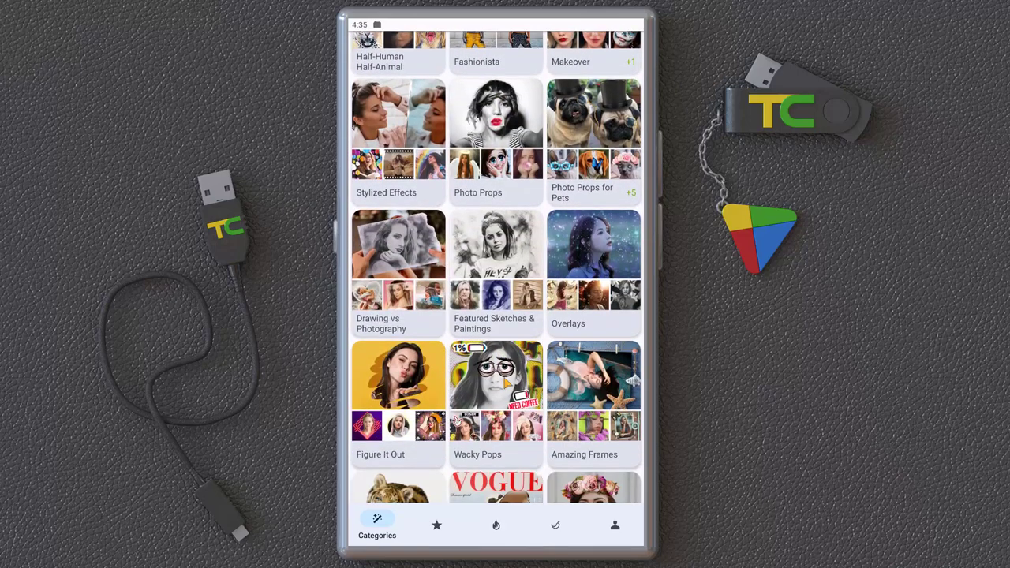
scroll(505, 339, down, 4)
scroll(511, 338, down, 4)
scroll(487, 483, up, 20)
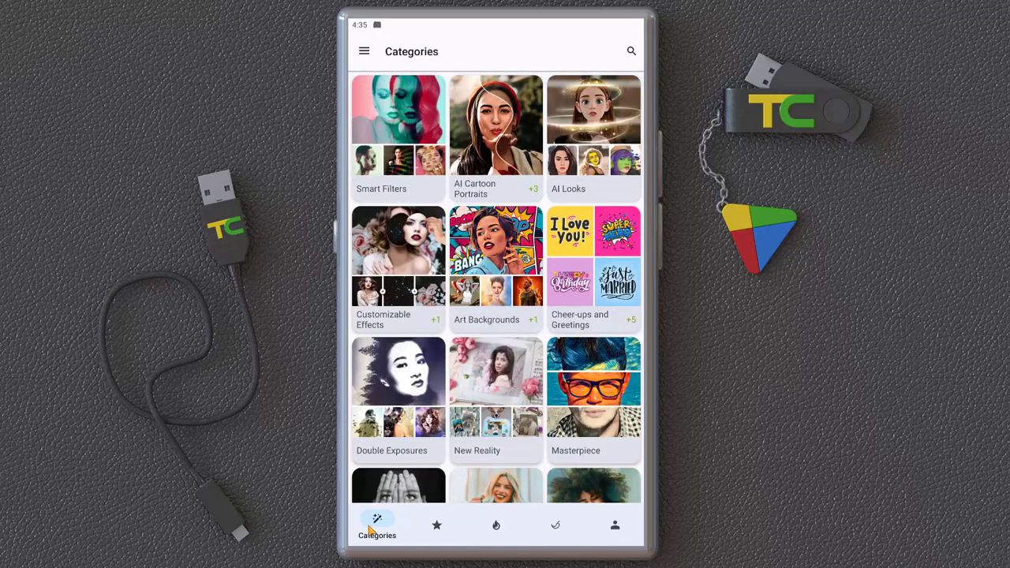
click(497, 527)
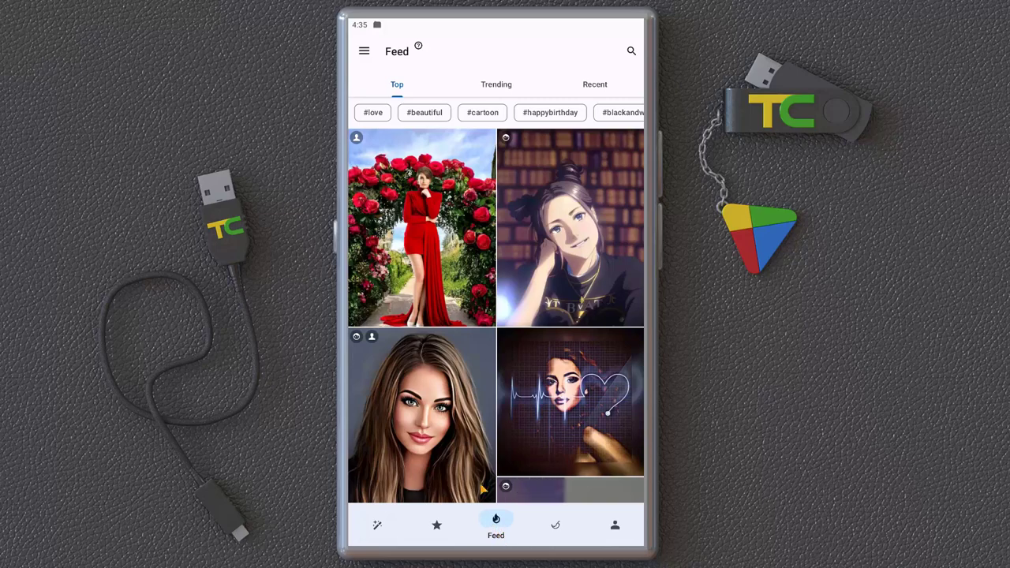
scroll(483, 490, down, 3)
scroll(582, 247, up, 2)
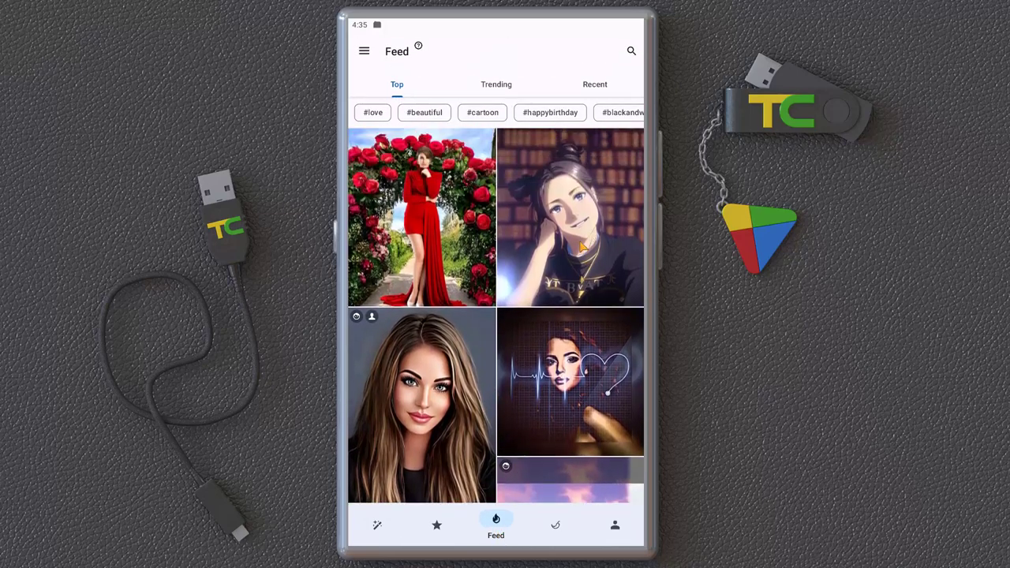
Open the #beautiful hashtag posts and scroll through its Top grid
click(418, 114)
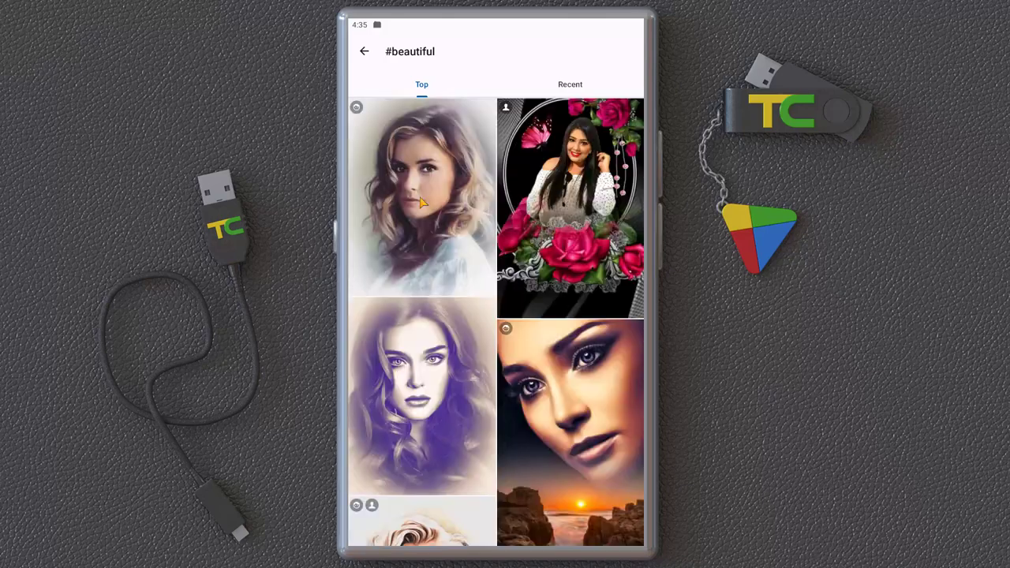
scroll(517, 414, down, 5)
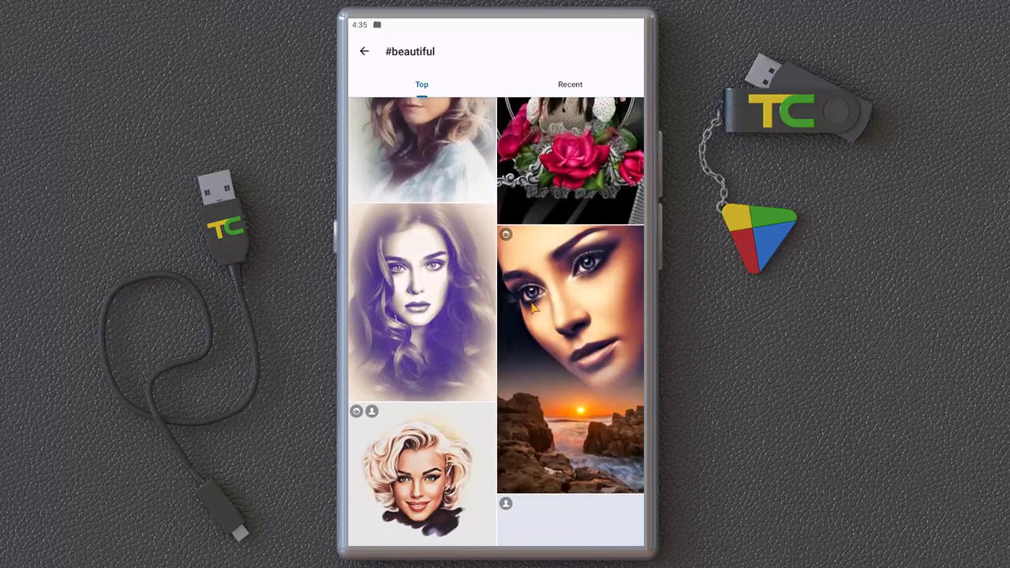
scroll(532, 407, down, 4)
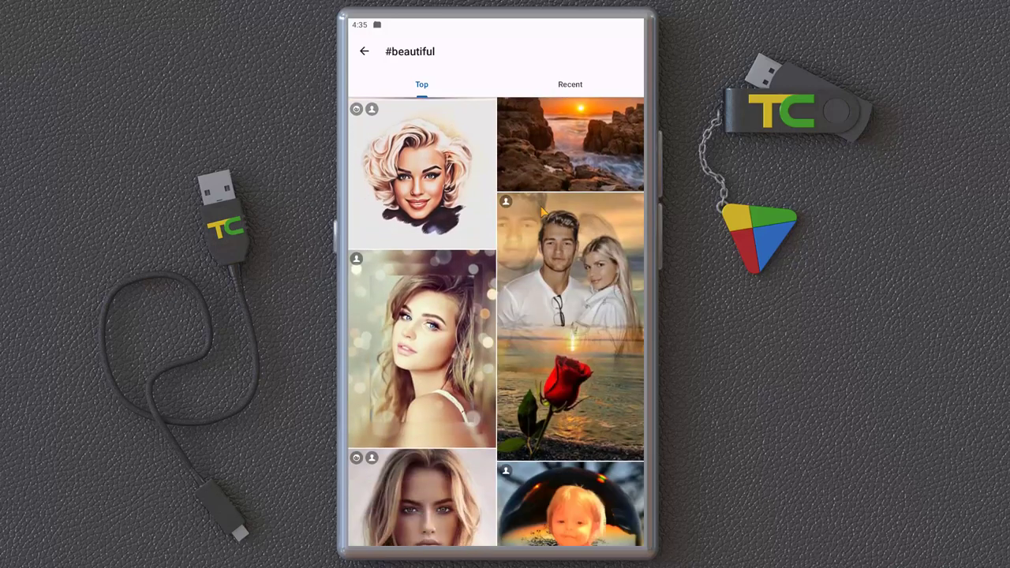
scroll(541, 261, up, 7)
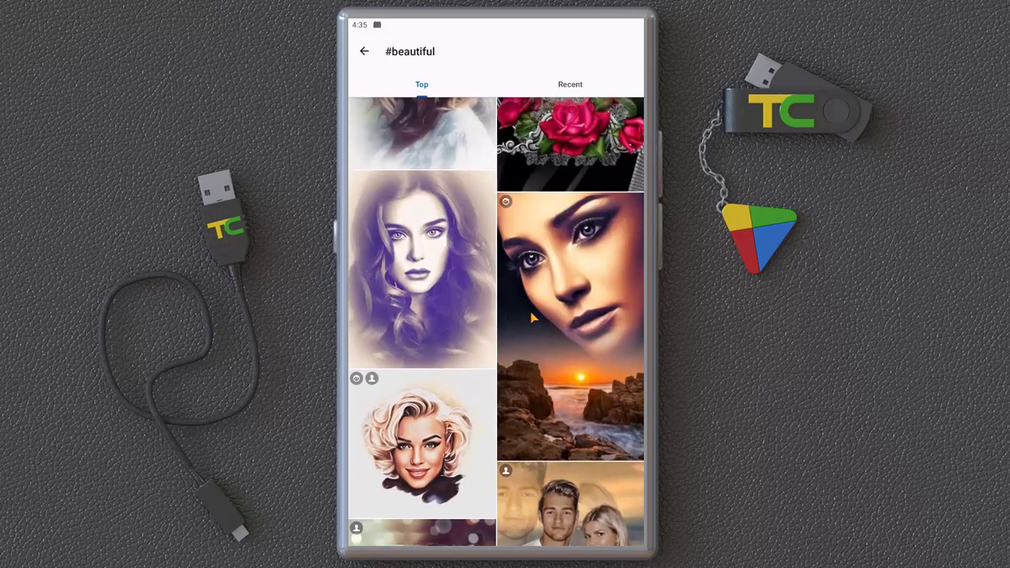
Apply the face-and-sunset blend post's effect to the freckled face photo from the device
click(553, 335)
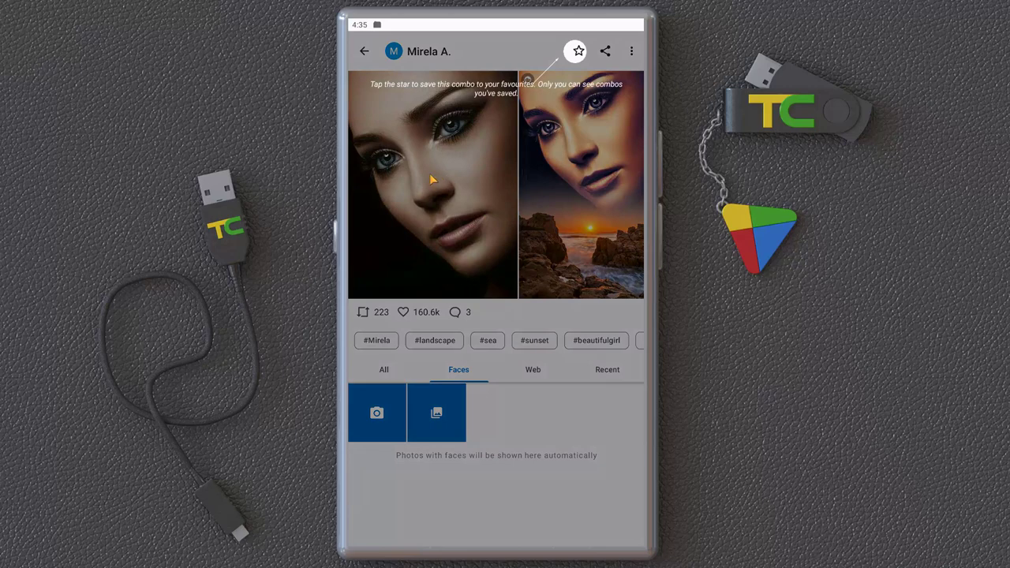
click(440, 408)
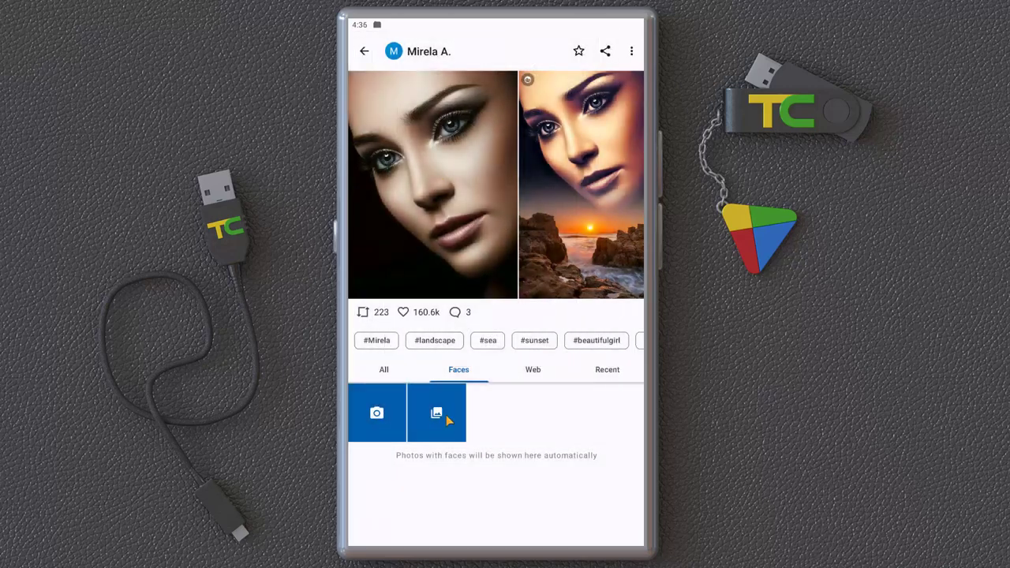
click(447, 421)
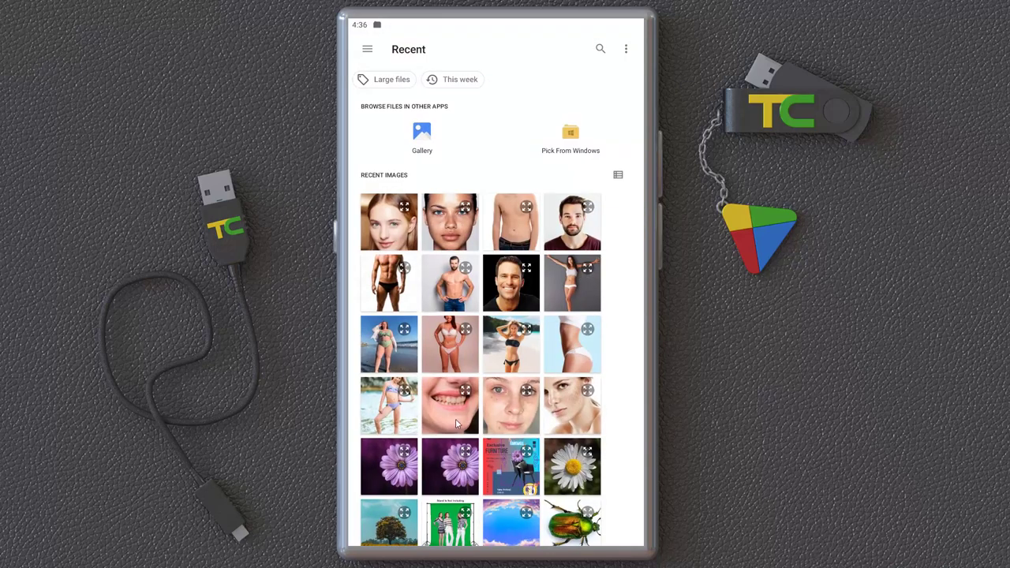
scroll(498, 394, down, 2)
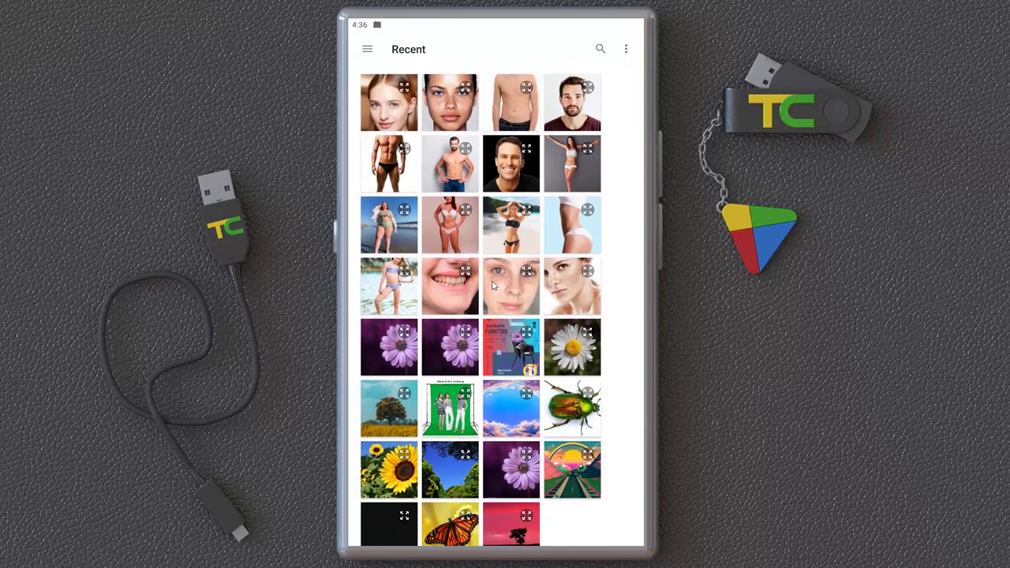
scroll(511, 381, up, 1)
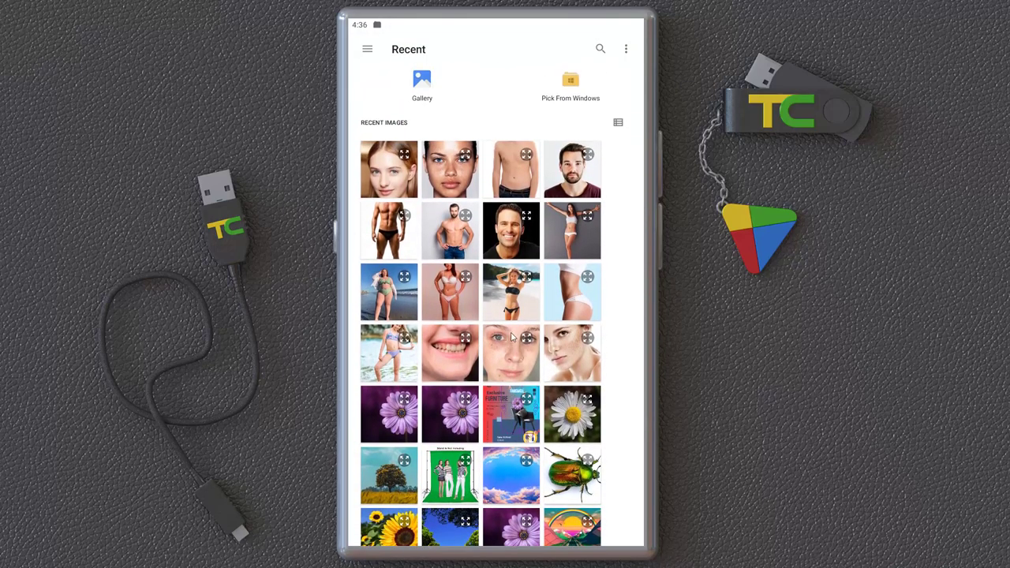
click(575, 349)
click(620, 492)
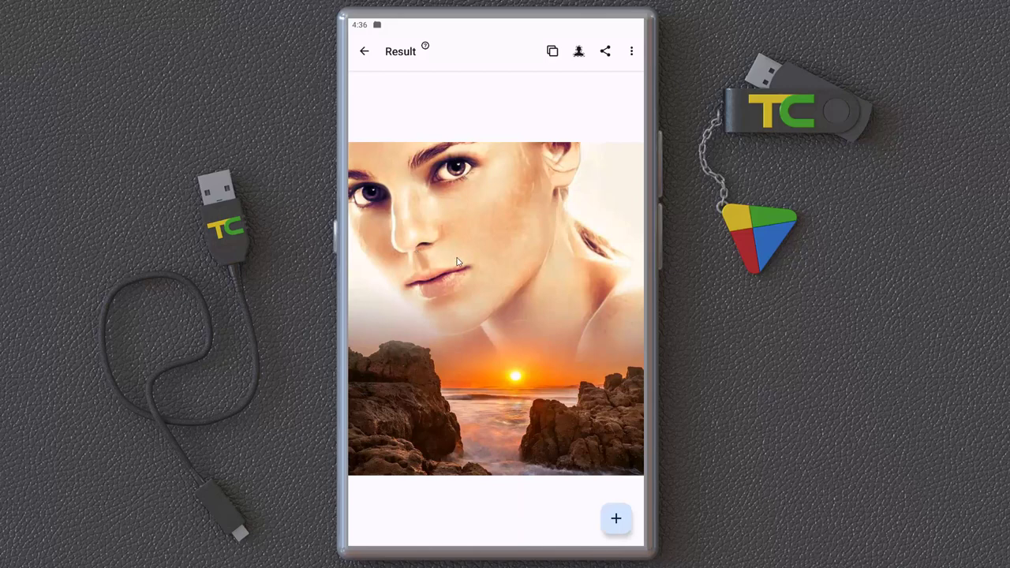
Paint the top-left and beside-the-neck white patches into the face mask and apply it
click(578, 51)
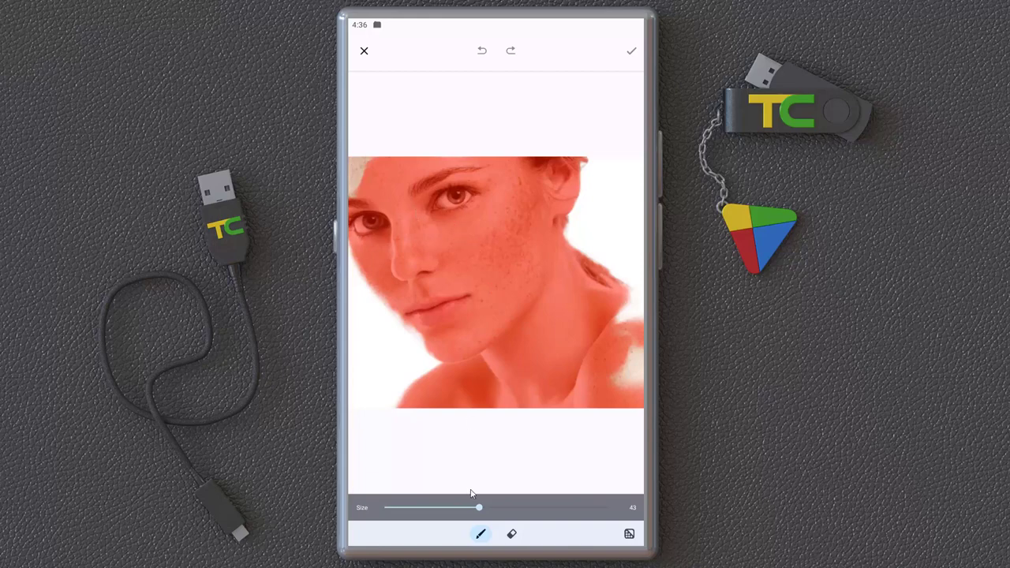
drag(356, 173, 363, 167)
mouse_move(611, 306)
mouse_down()
mouse_move(631, 303)
mouse_move(626, 385)
mouse_up()
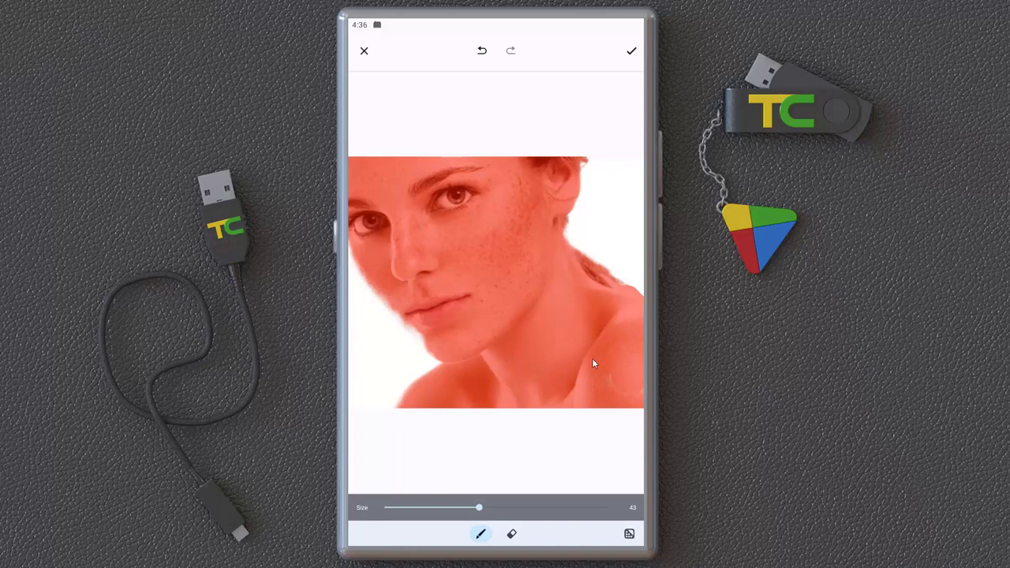
click(632, 50)
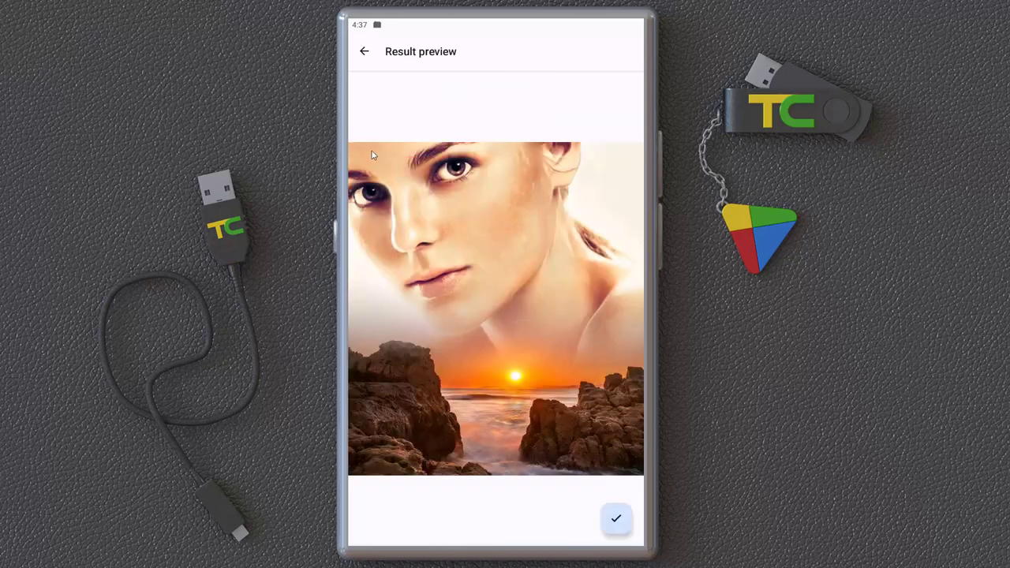
Accept the blend result and back out through the post, #beautiful and Feed to Categories
click(619, 518)
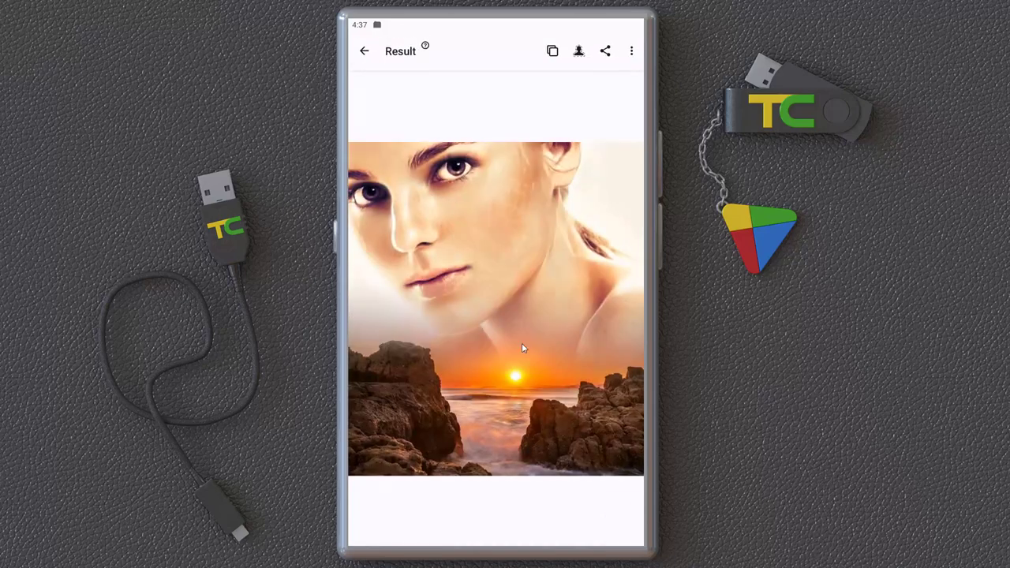
click(365, 52)
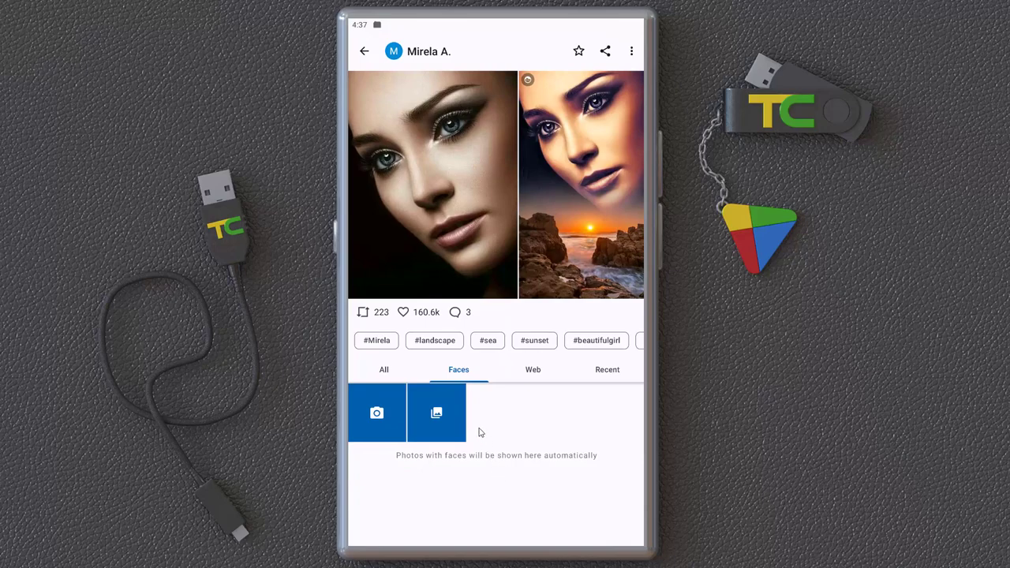
click(363, 52)
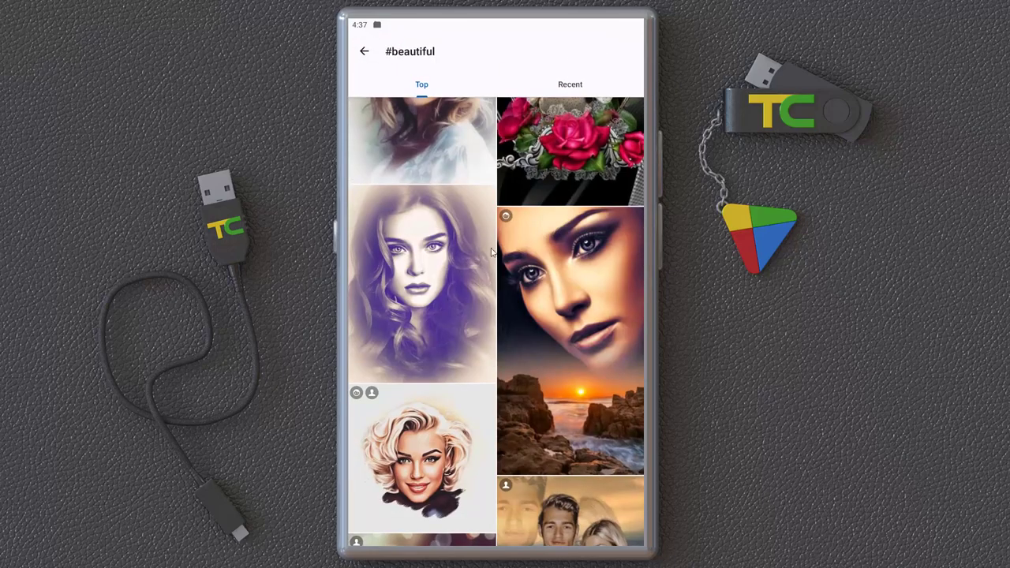
scroll(492, 252, up, 2)
scroll(481, 237, down, 10)
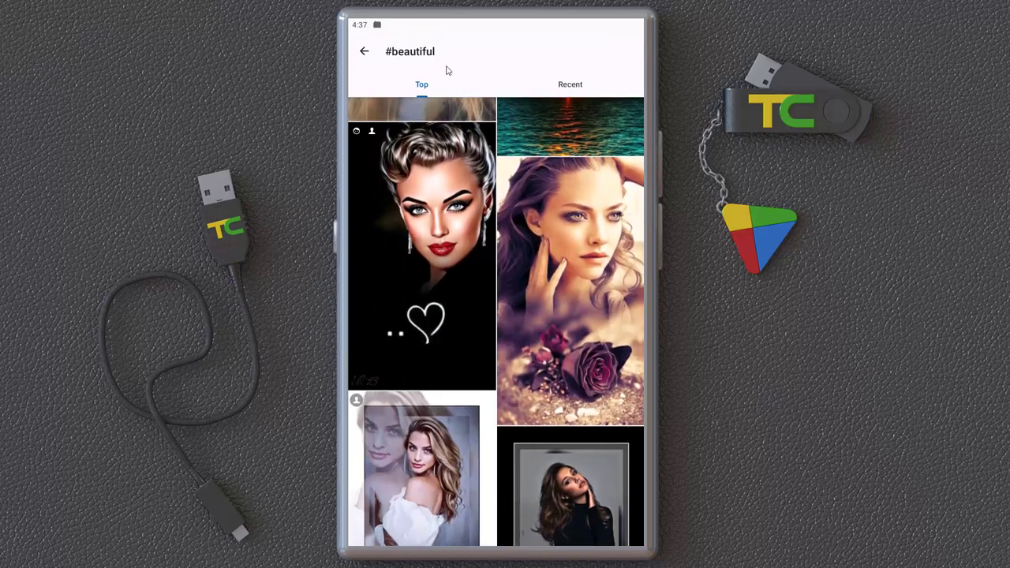
click(363, 51)
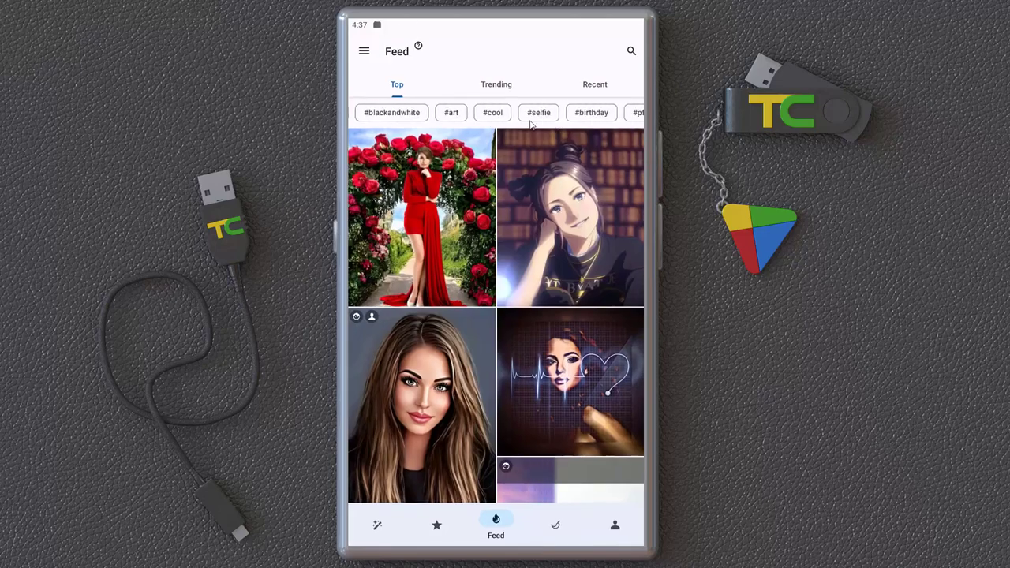
click(390, 528)
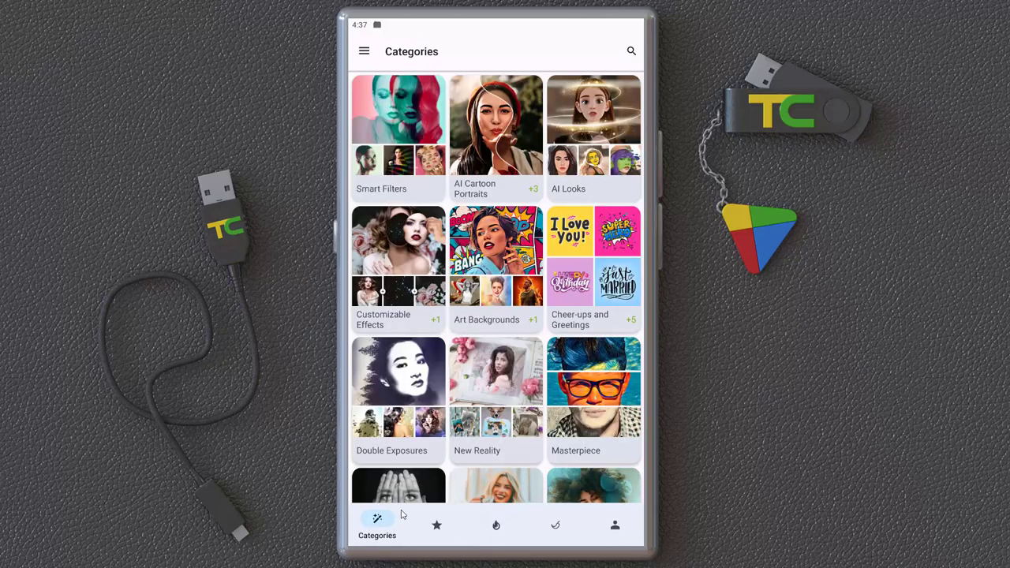
Apply the Smart Filters 'Read Between the Lines' effect to a recent face photo
click(396, 189)
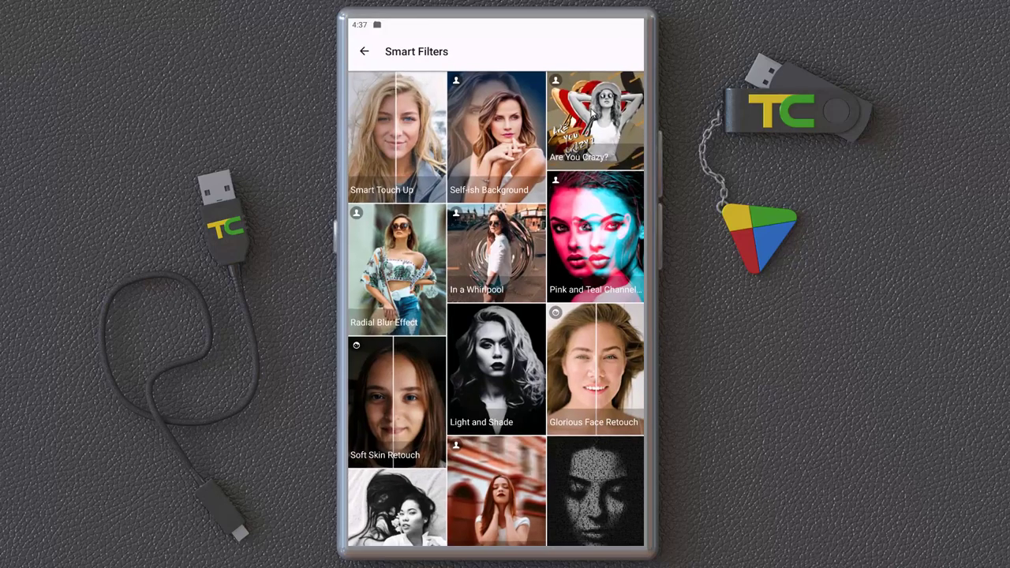
scroll(578, 344, down, 5)
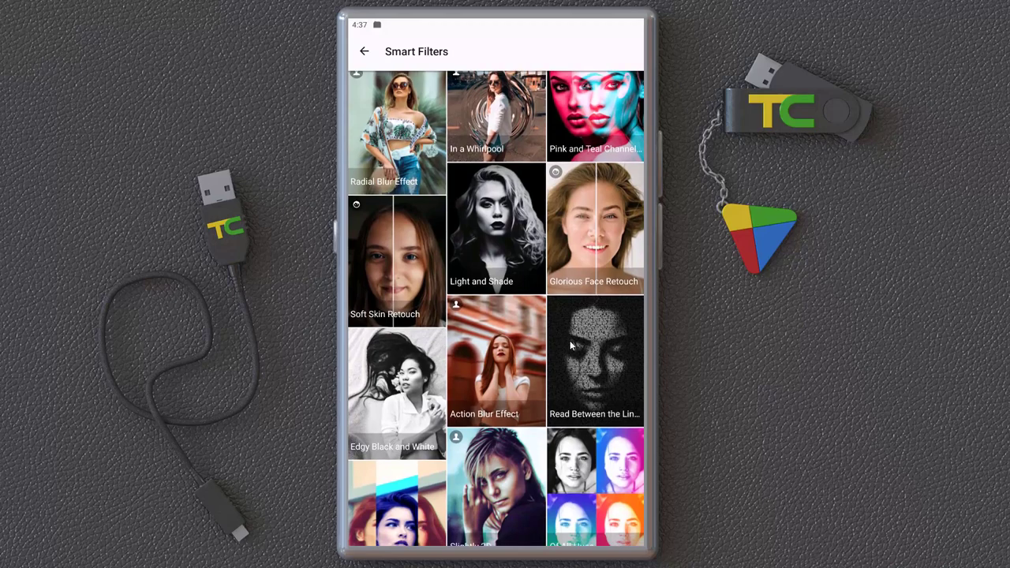
click(583, 277)
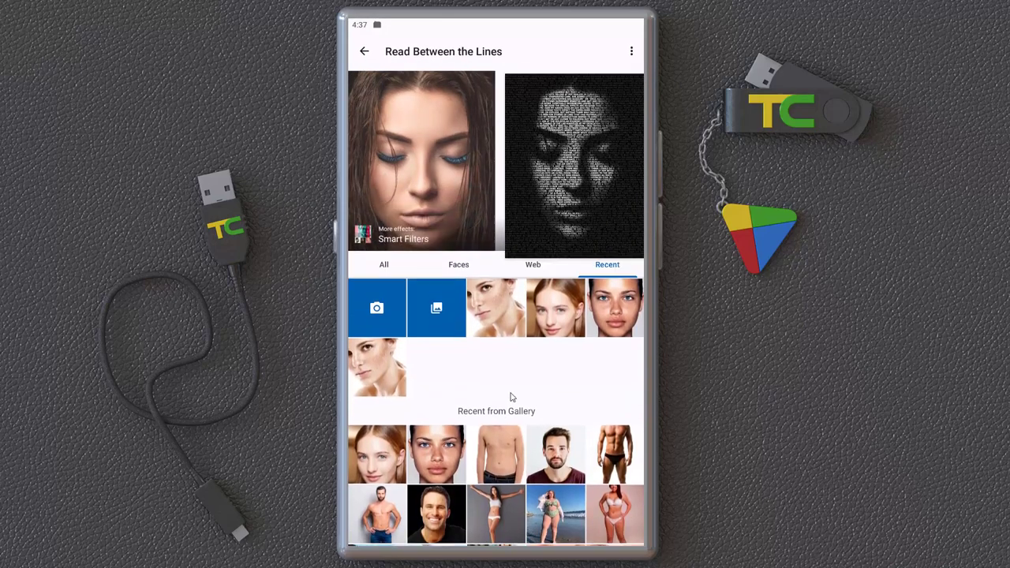
click(552, 345)
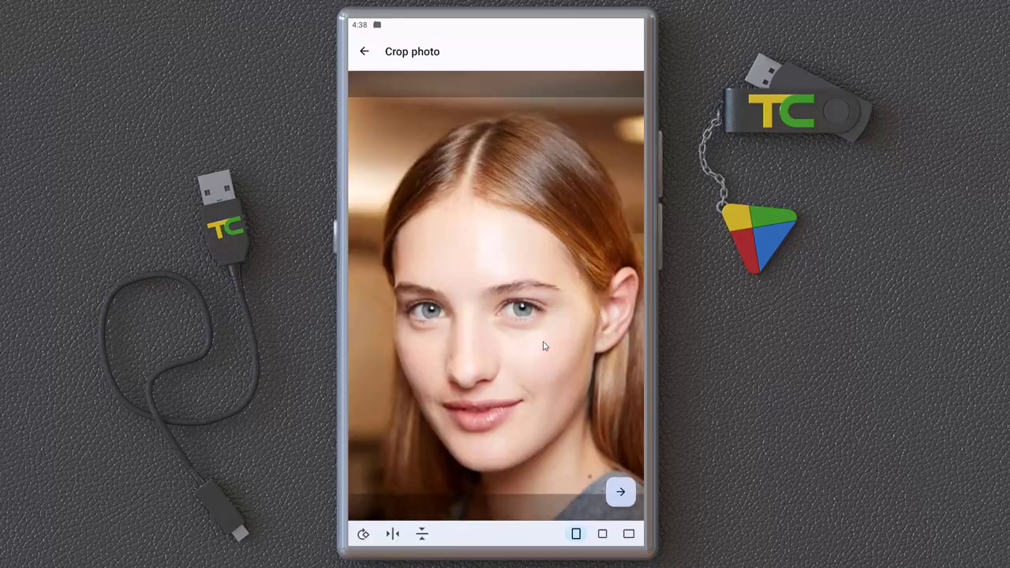
click(623, 499)
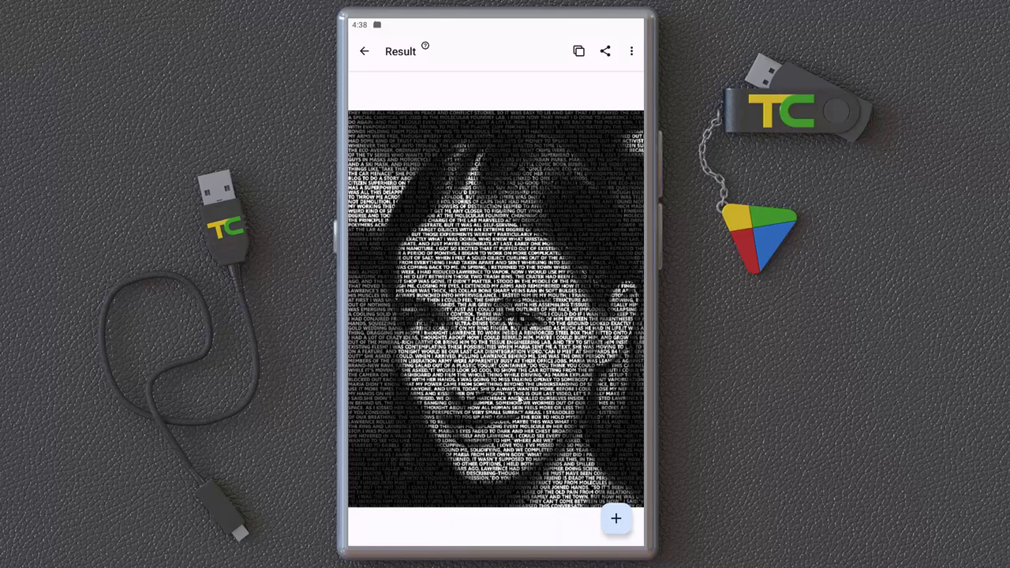
Return to Categories and open AI Cartoon Portraits > Allure, accepting the AI disclaimer
click(363, 52)
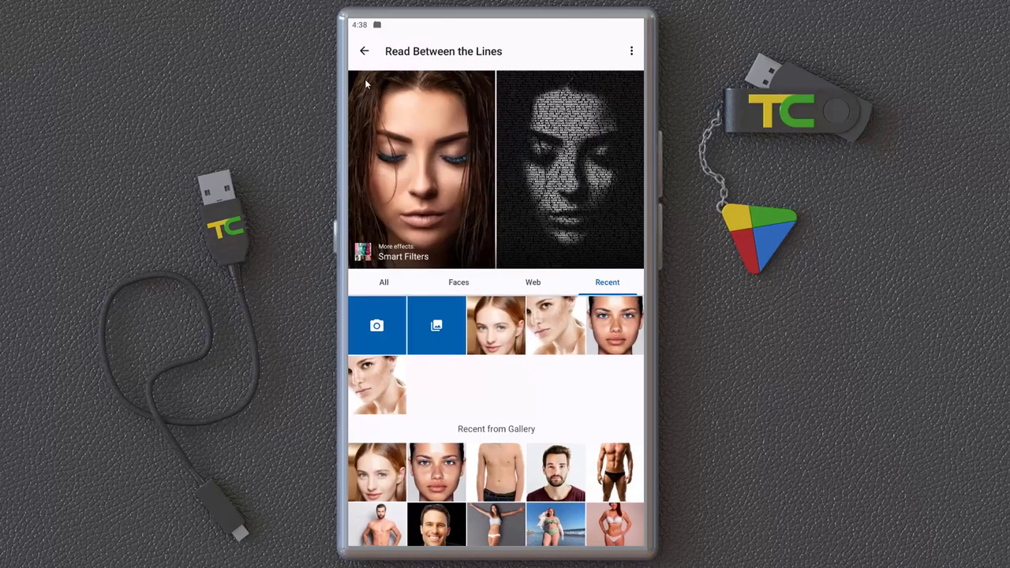
click(364, 52)
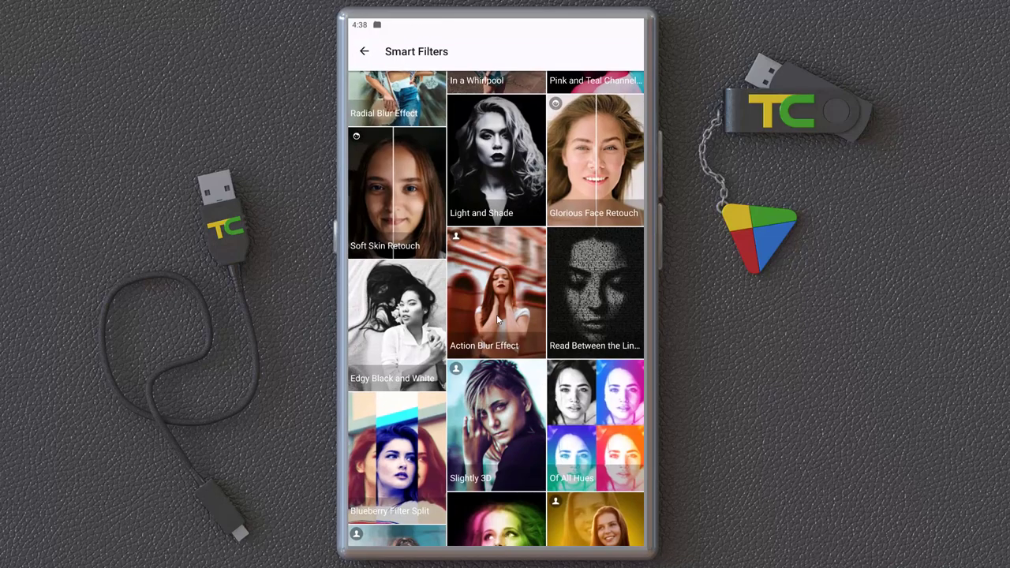
scroll(529, 311, up, 5)
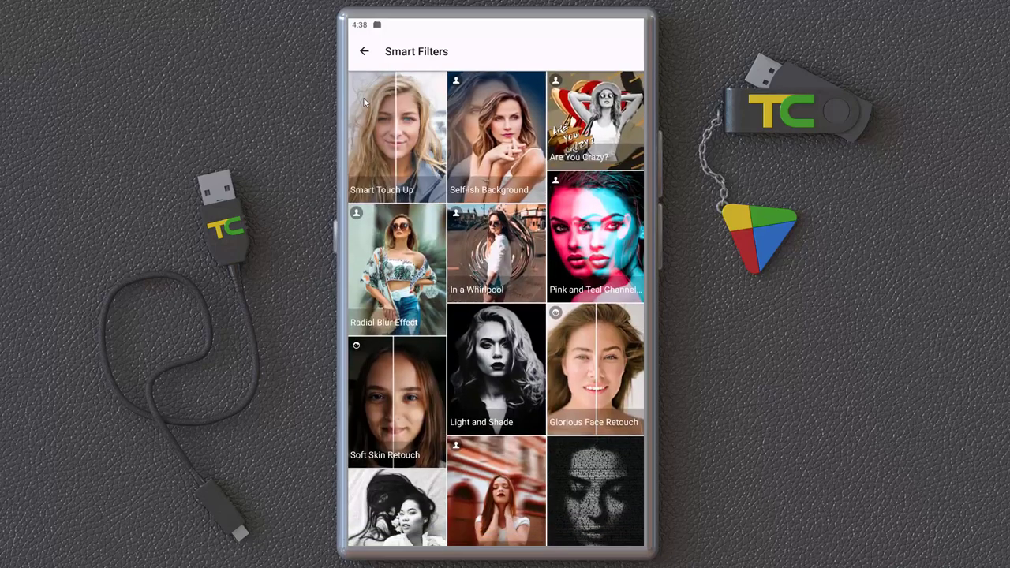
click(364, 52)
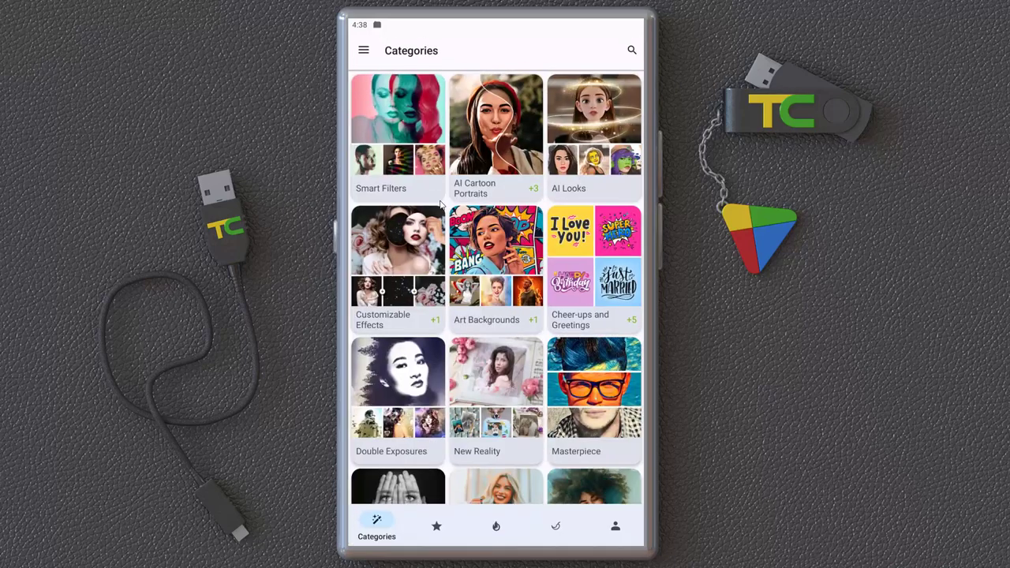
click(485, 139)
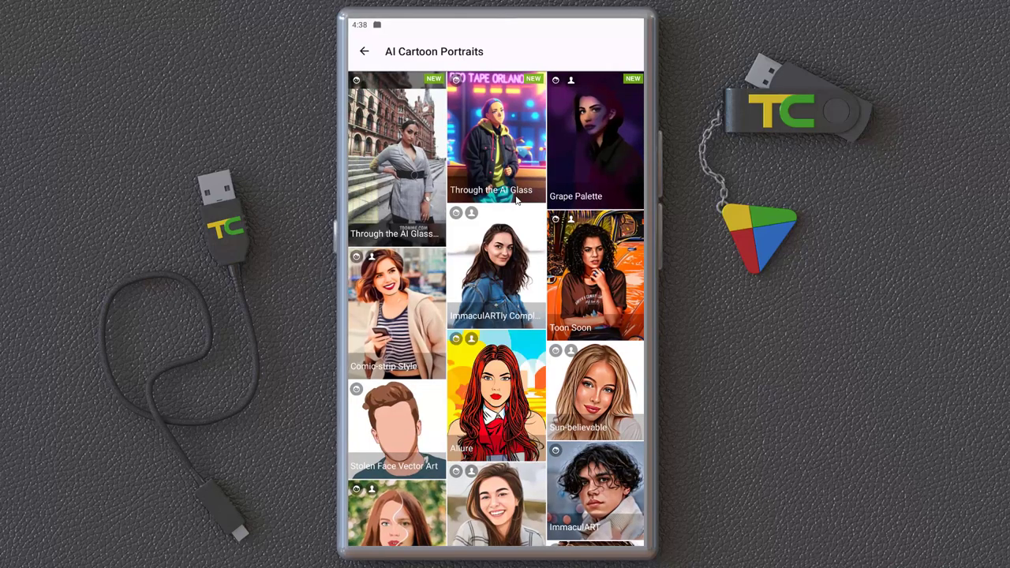
scroll(509, 294, down, 2)
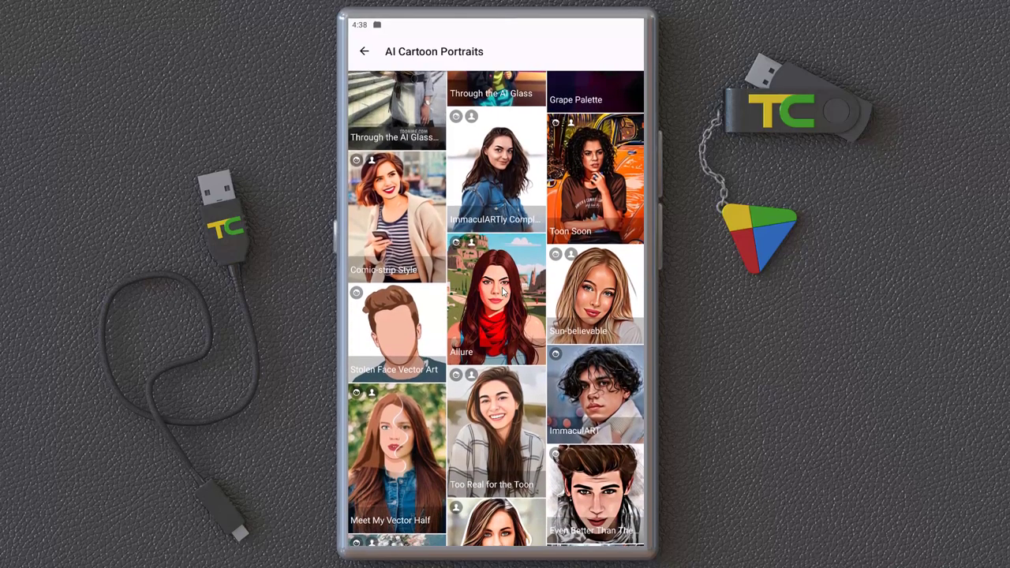
click(503, 292)
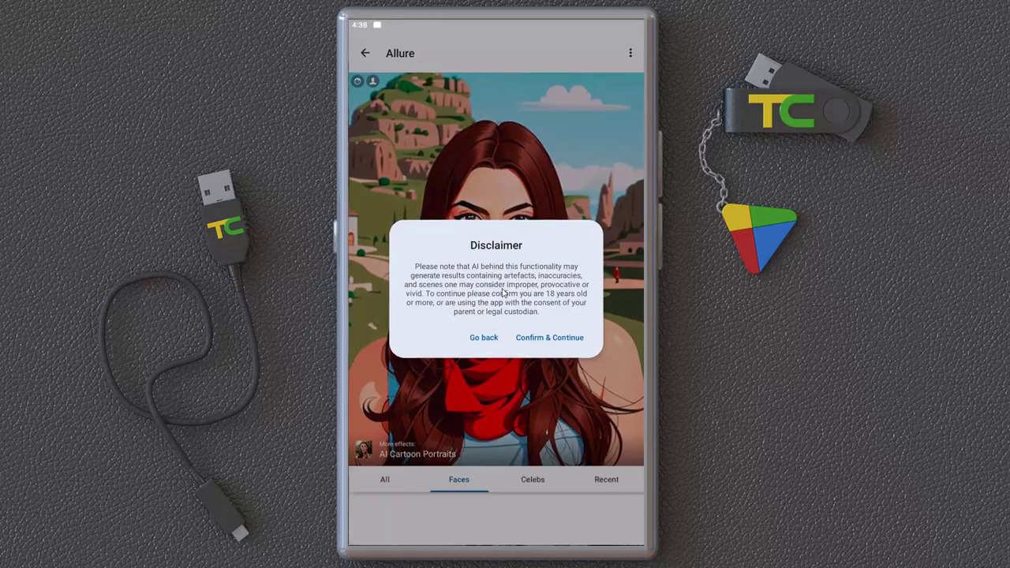
click(522, 338)
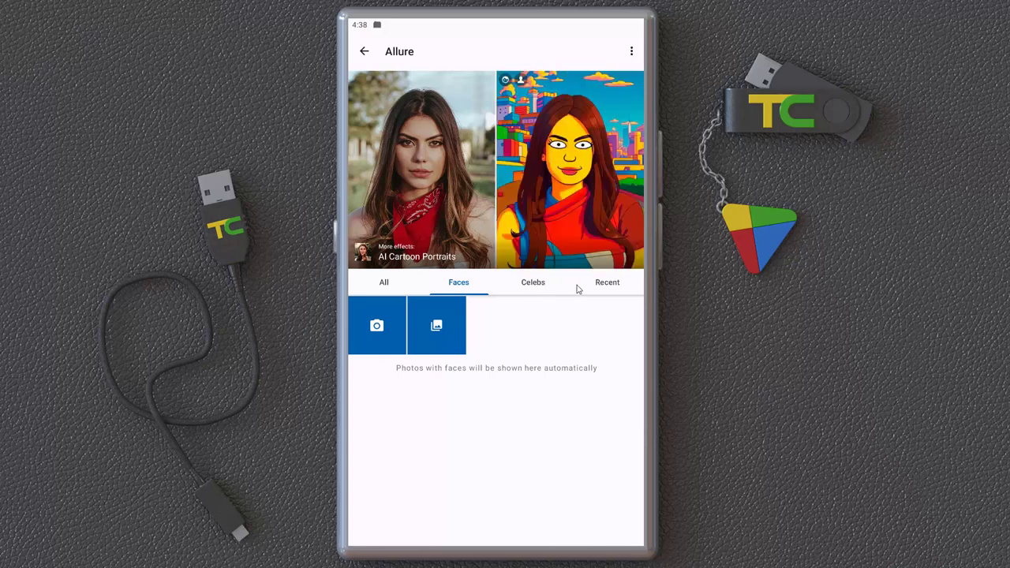
Process the bearded man's photo with Allure and pick the fourth cartoon style variant
click(458, 320)
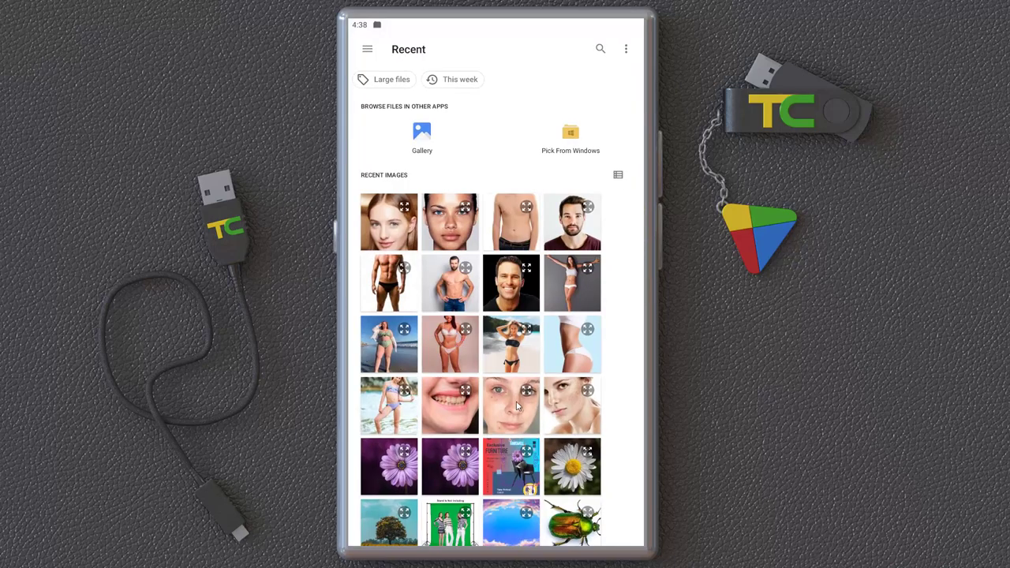
scroll(517, 406, down, 2)
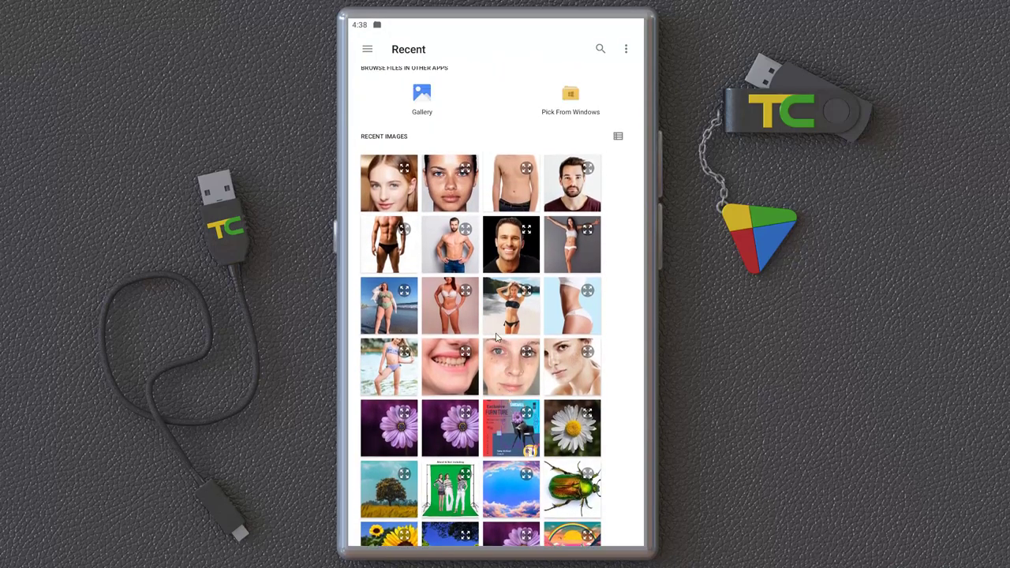
click(573, 199)
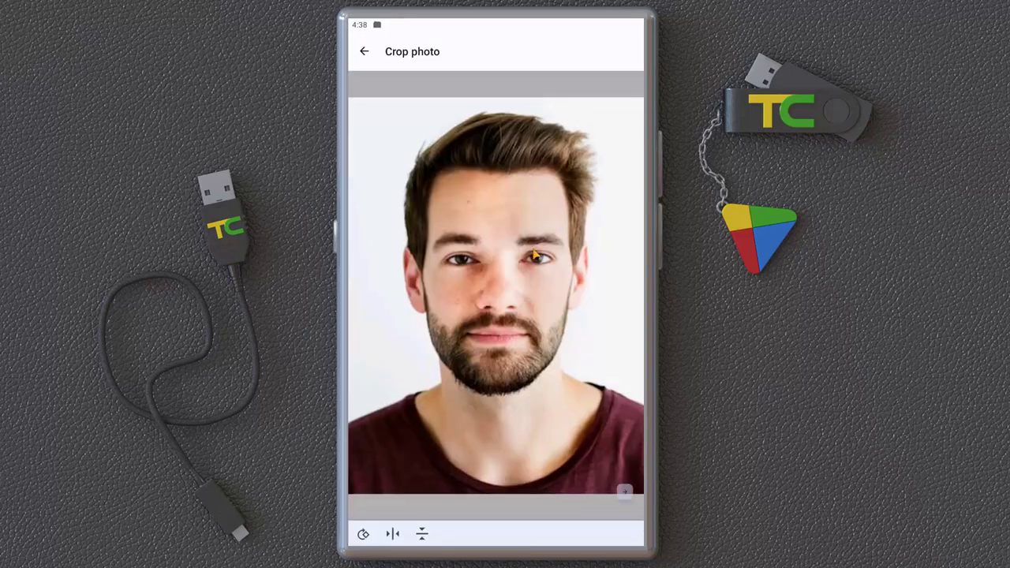
click(616, 492)
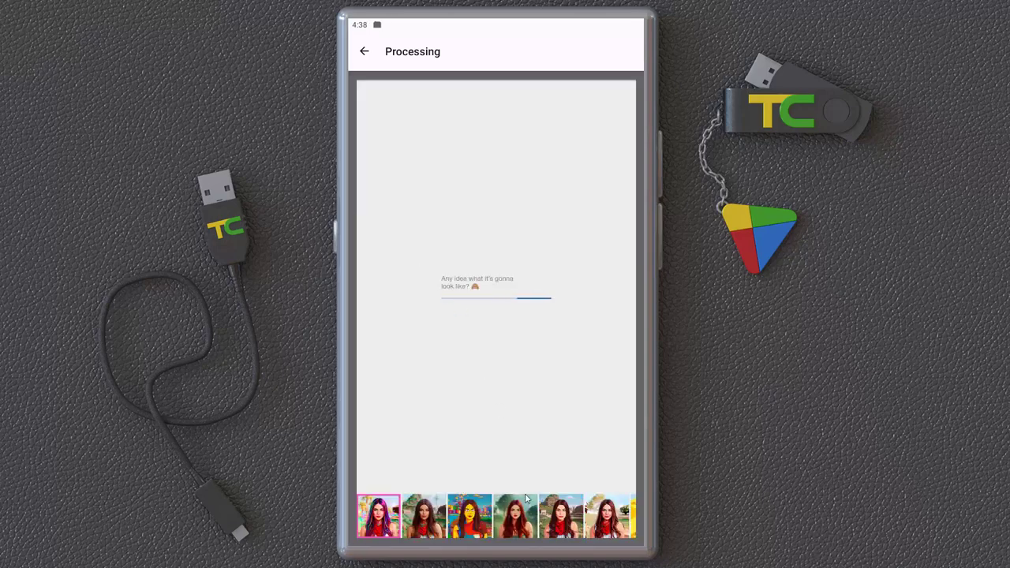
drag(567, 517, 493, 517)
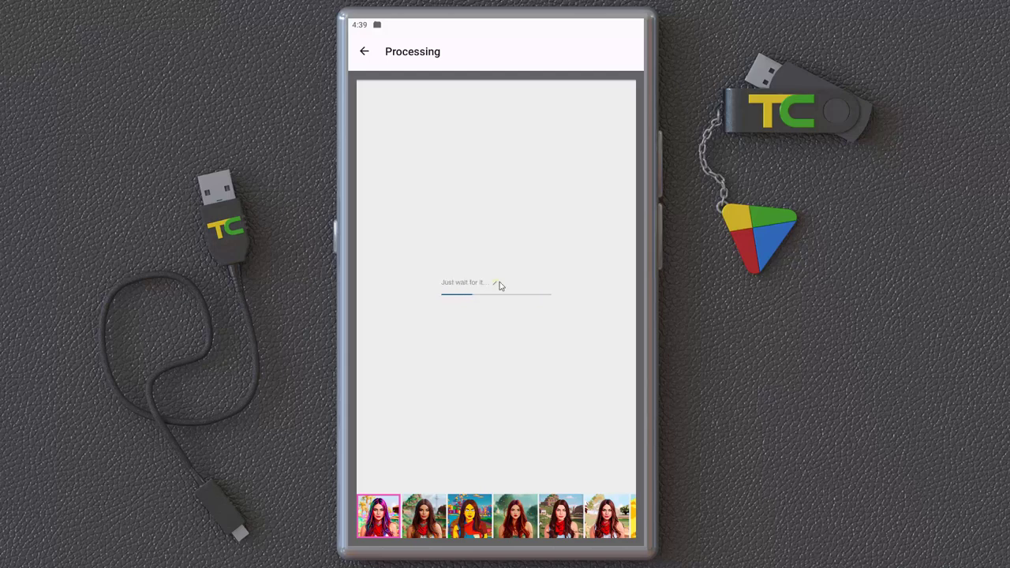
click(517, 508)
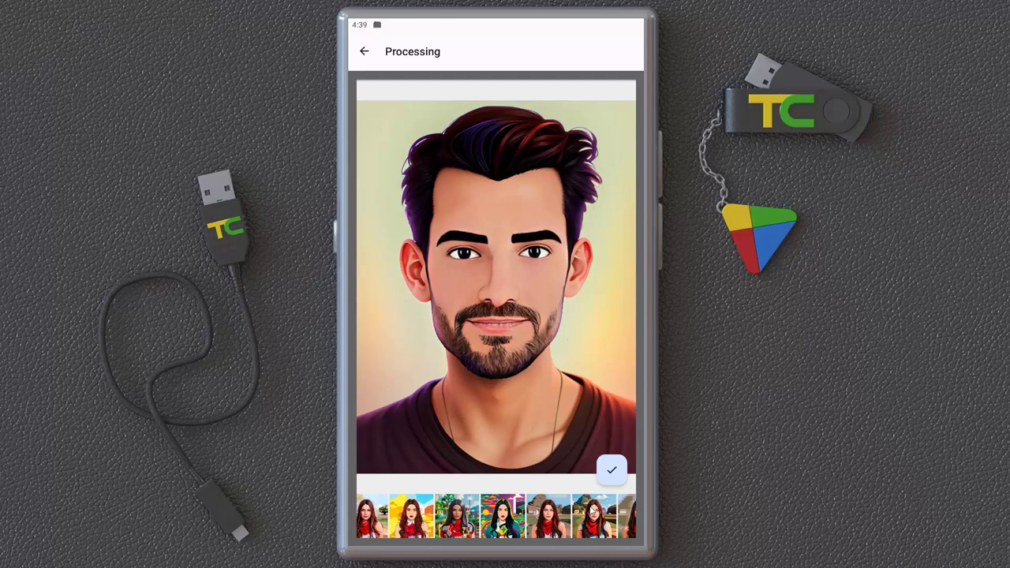
drag(593, 511, 361, 513)
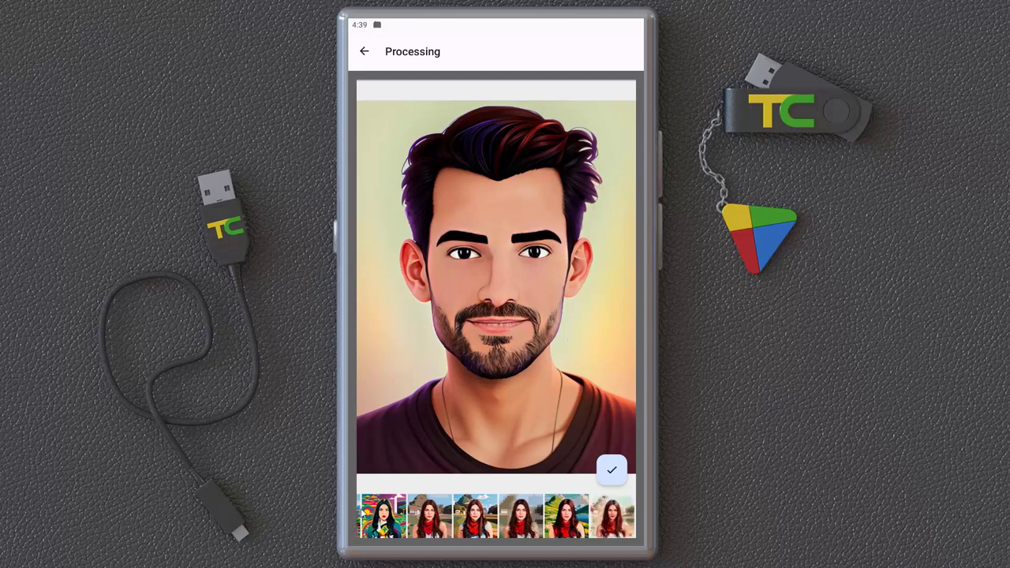
Leave the cartoon result, browse the AI Cartoon Portraits grid, and return to Categories
click(363, 52)
click(364, 51)
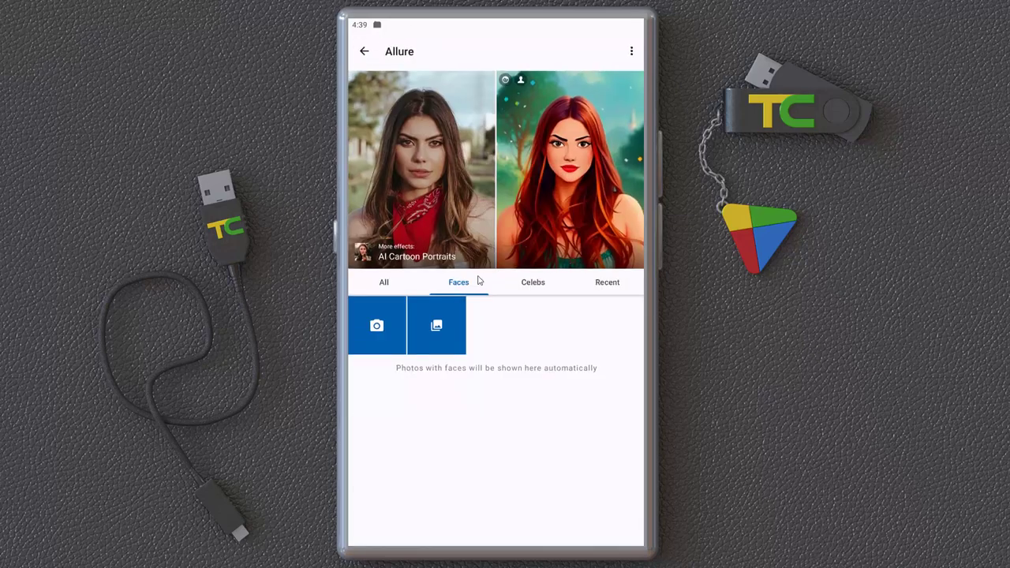
click(363, 52)
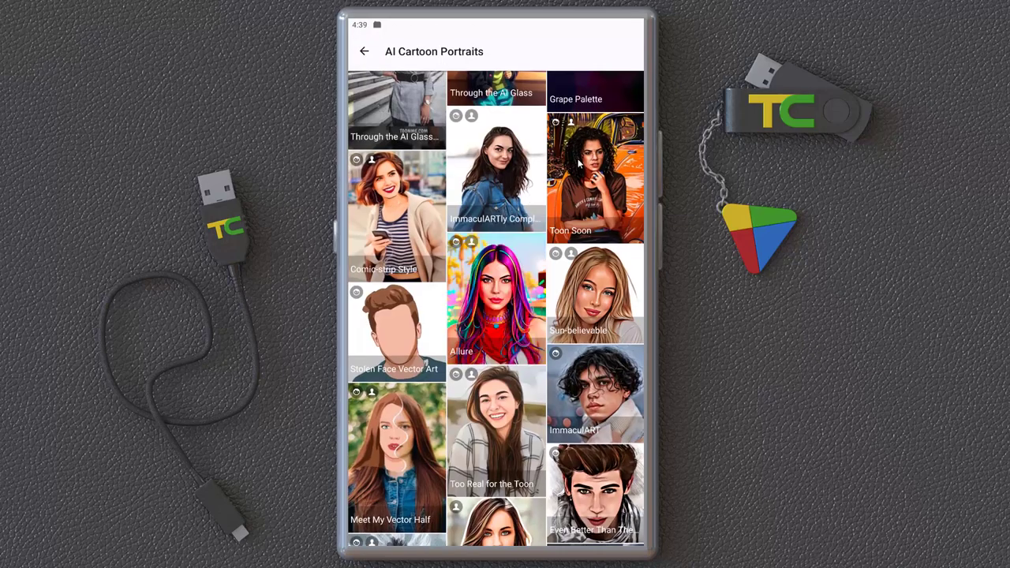
drag(580, 163, 566, 243)
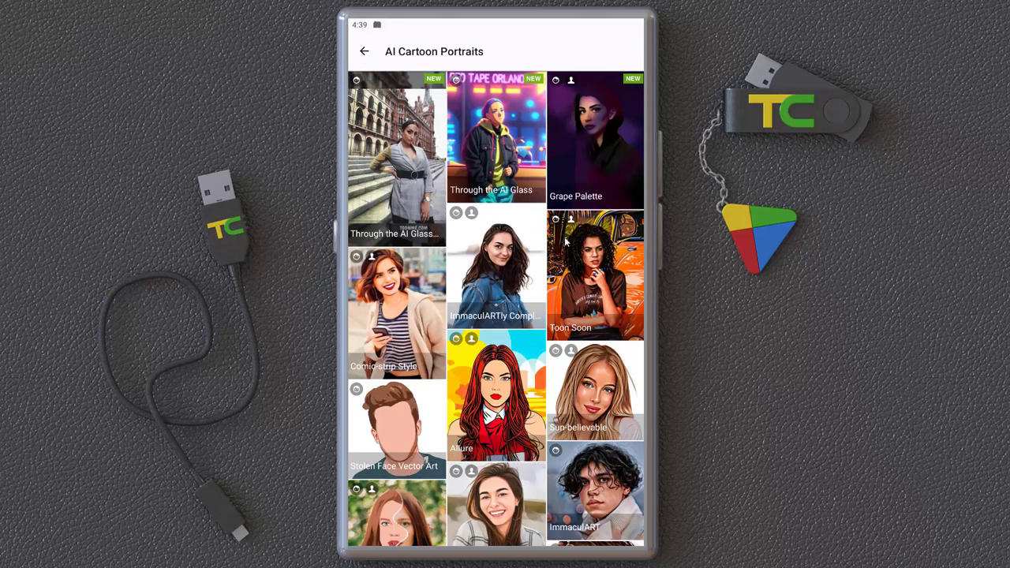
scroll(566, 242, down, 5)
scroll(584, 253, down, 5)
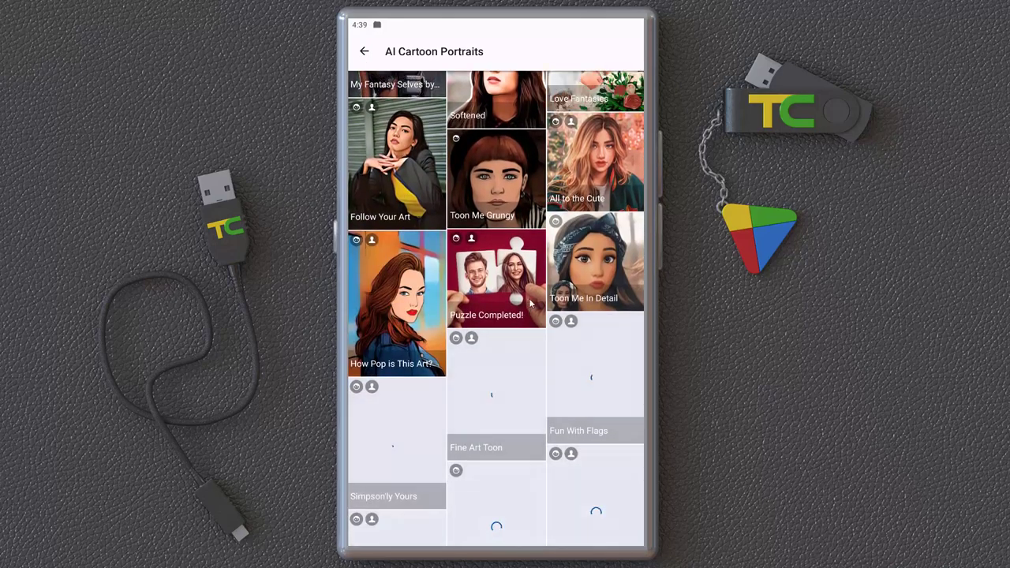
scroll(531, 304, down, 2)
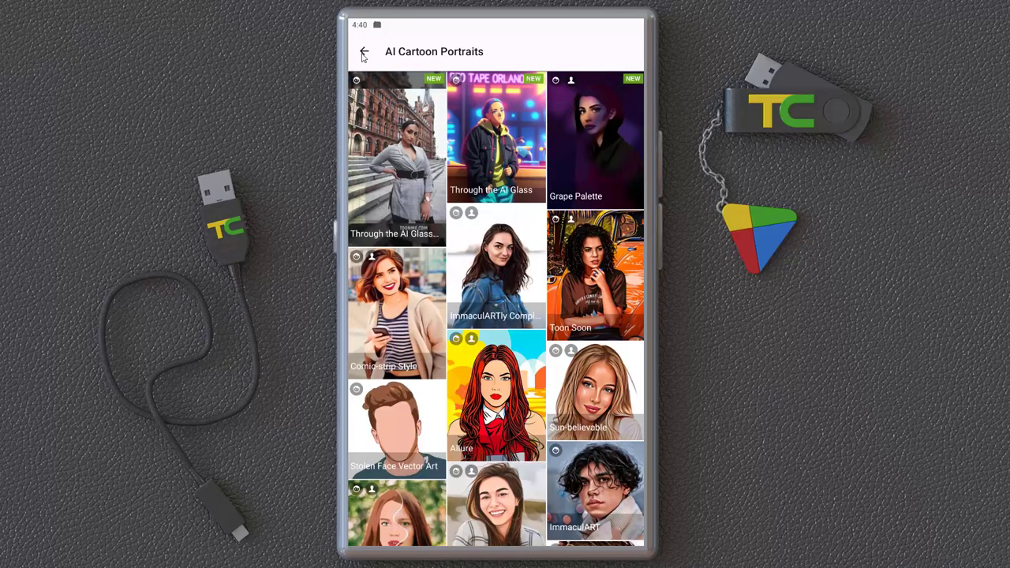
scroll(553, 186, down, 1)
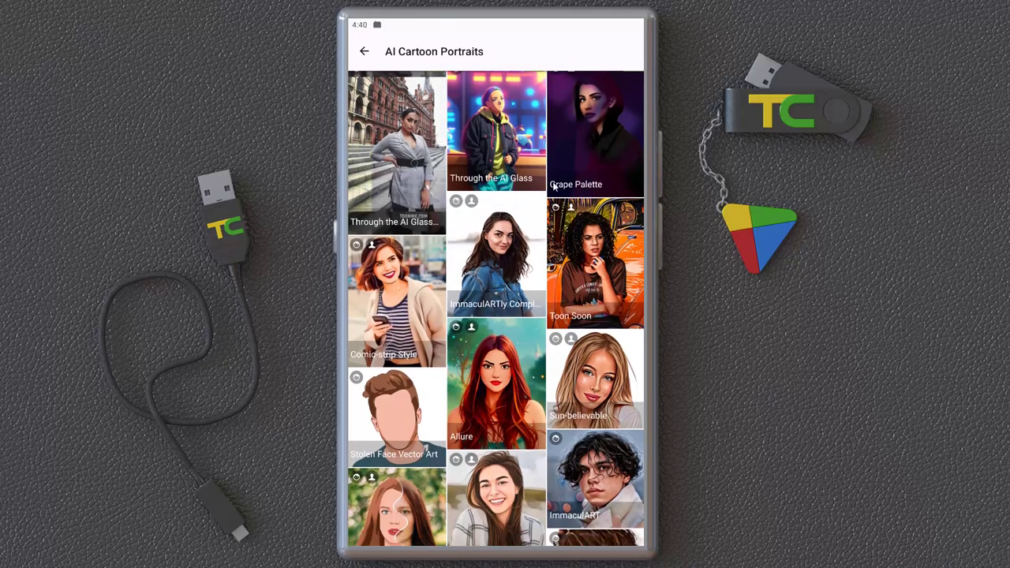
scroll(553, 185, up, 15)
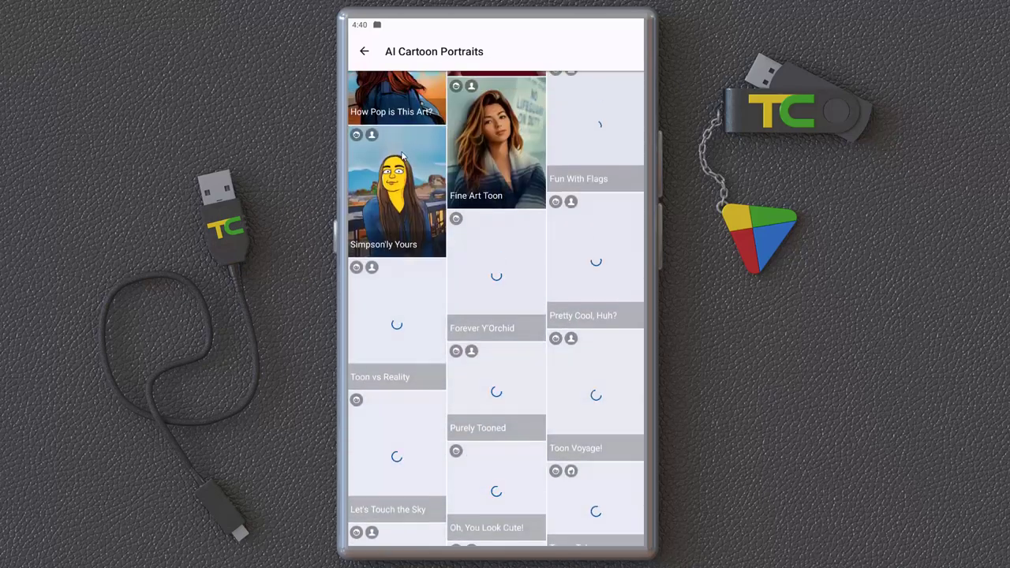
scroll(402, 157, up, 5)
click(363, 51)
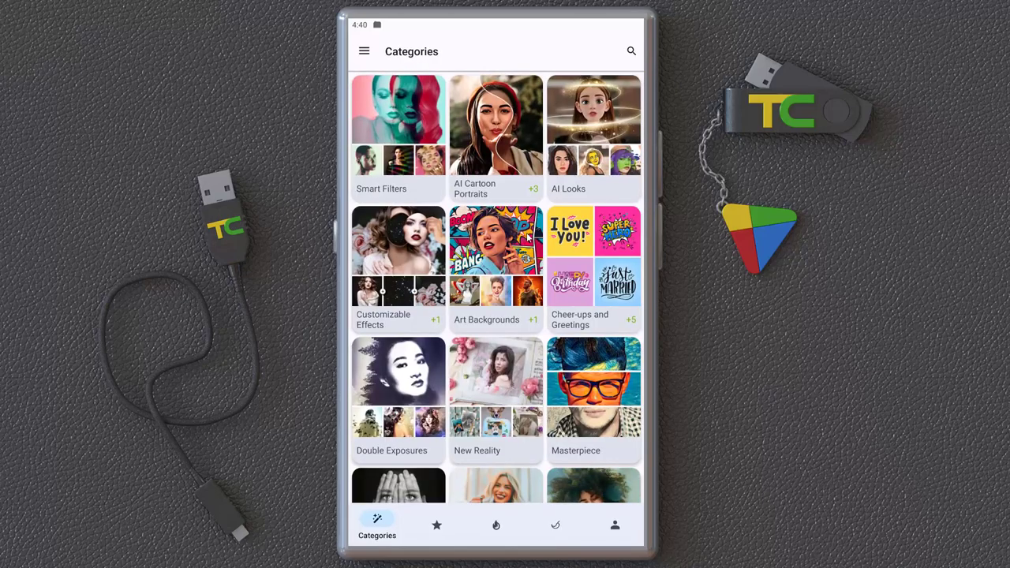
Apply AI Looks' Toony Vertigo effect to the beach photo, then back out of the result
click(571, 145)
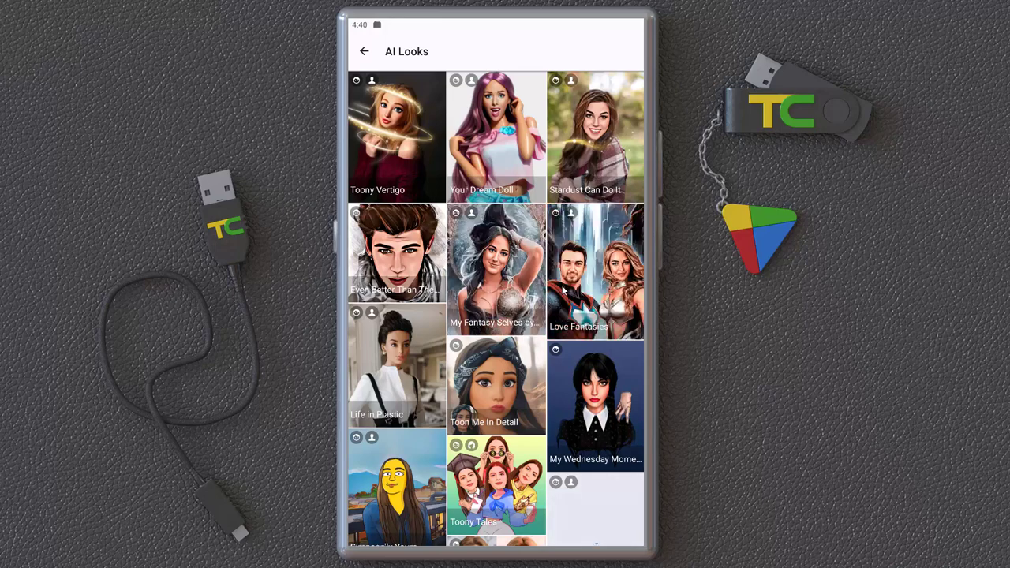
click(410, 162)
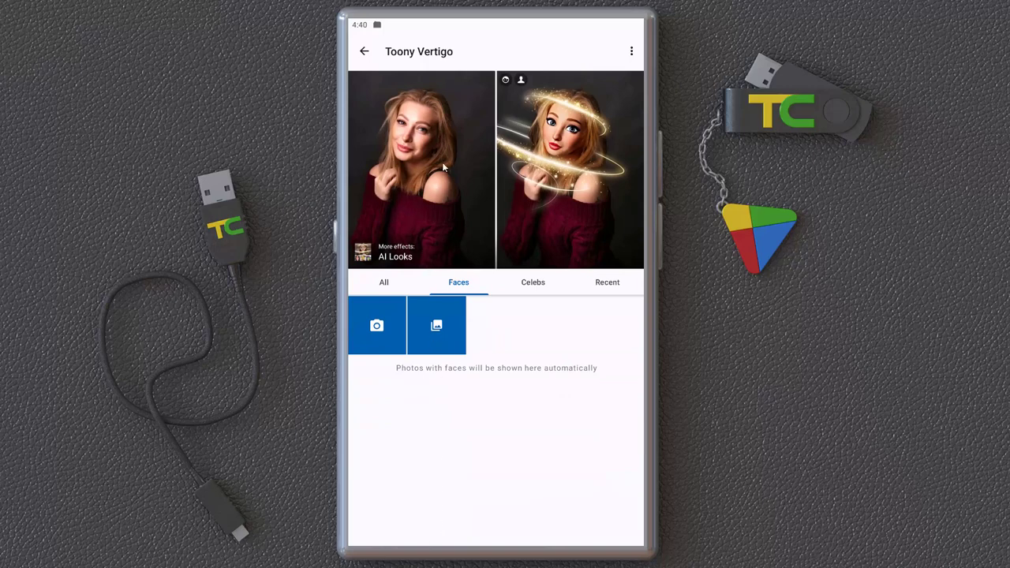
click(438, 326)
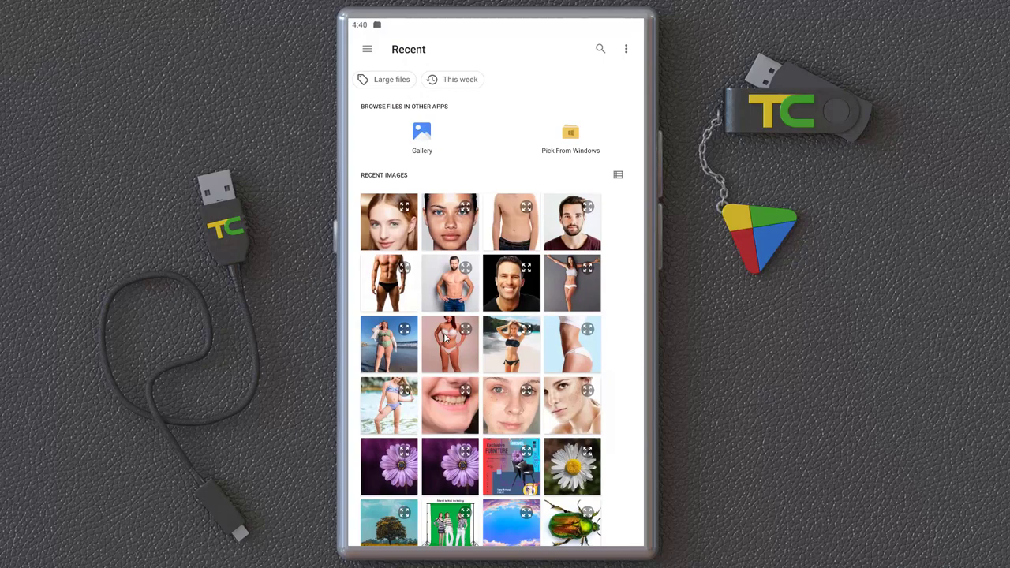
click(497, 354)
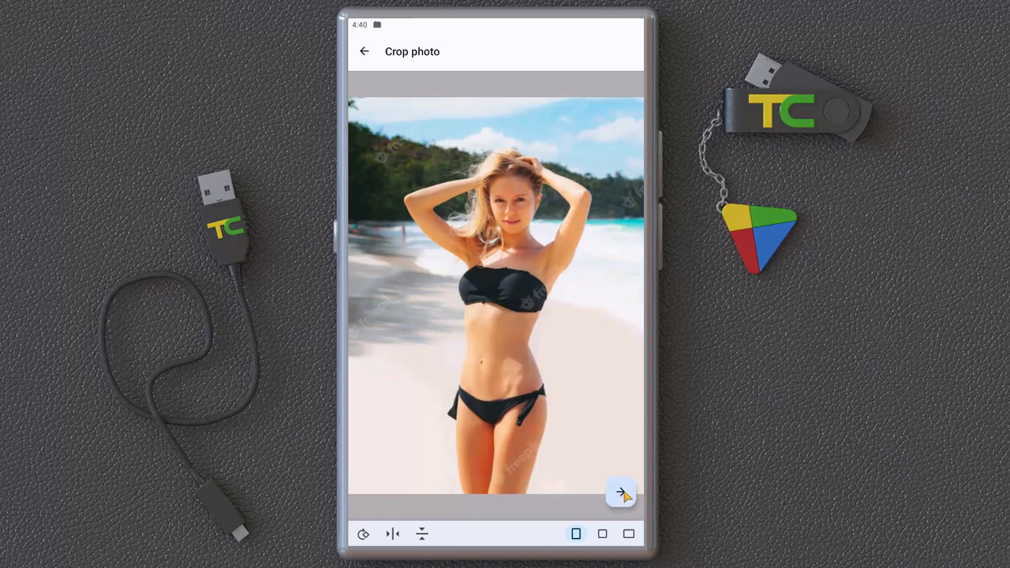
click(623, 495)
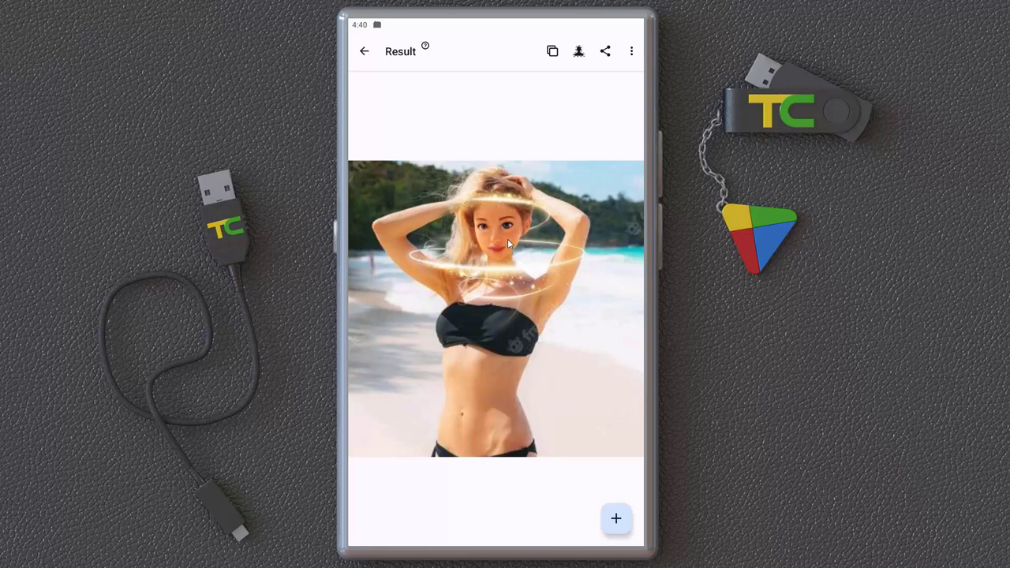
click(364, 52)
click(364, 52)
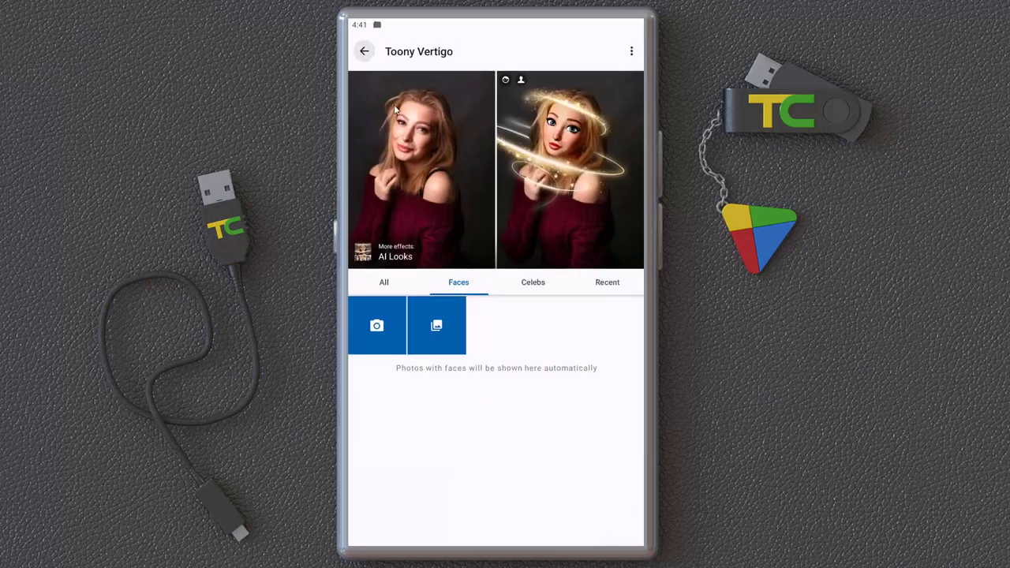
Go back to Categories, open Customizable Effects, and open Inner and Outer World
click(366, 52)
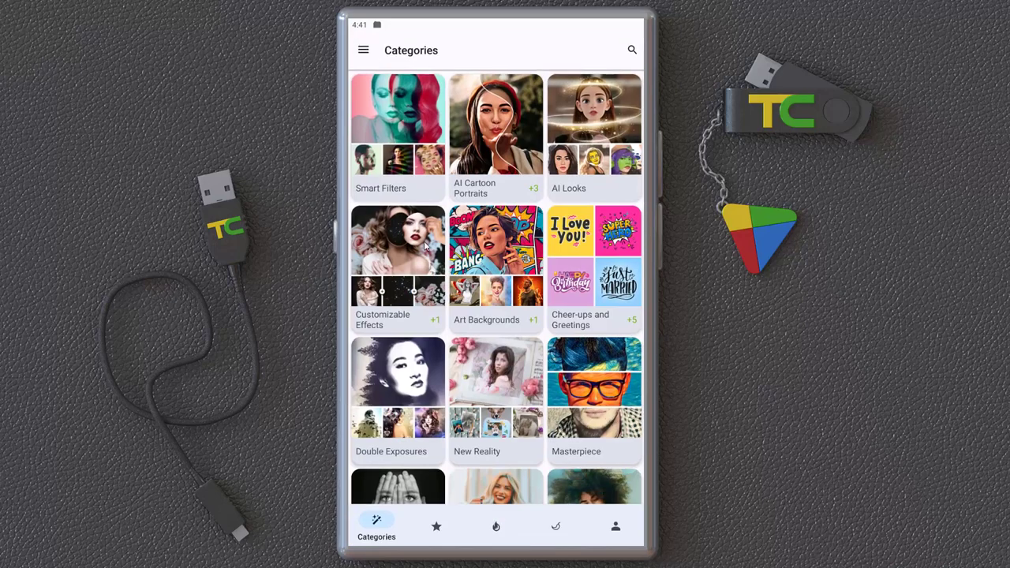
scroll(439, 225, down, 1)
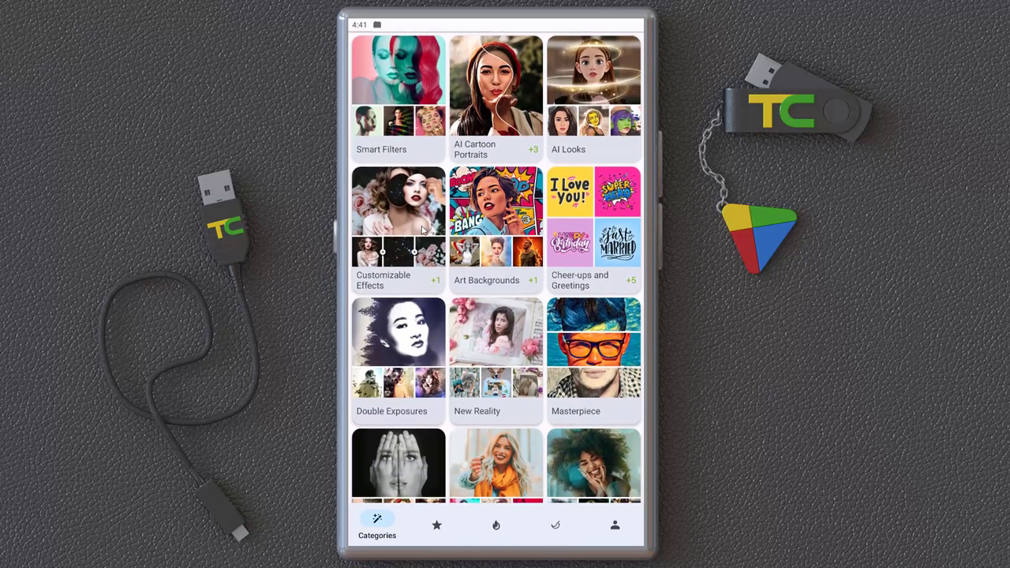
click(394, 253)
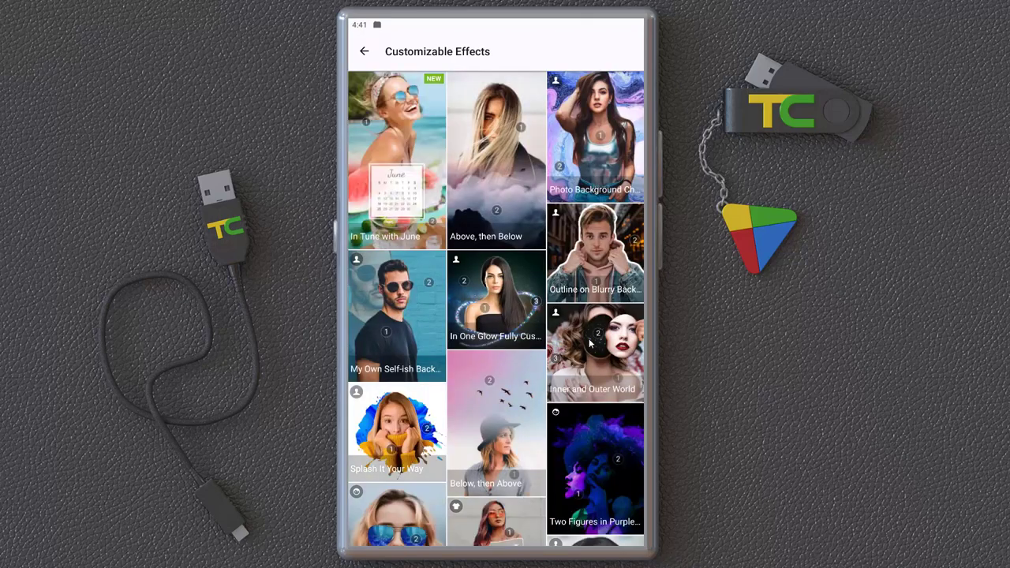
scroll(490, 414, down, 3)
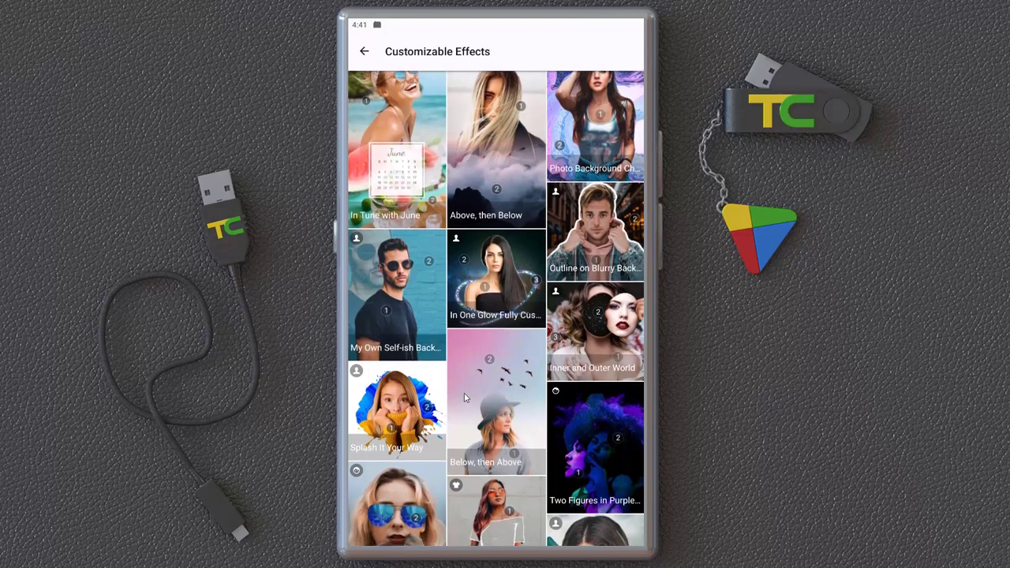
scroll(498, 427, down, 3)
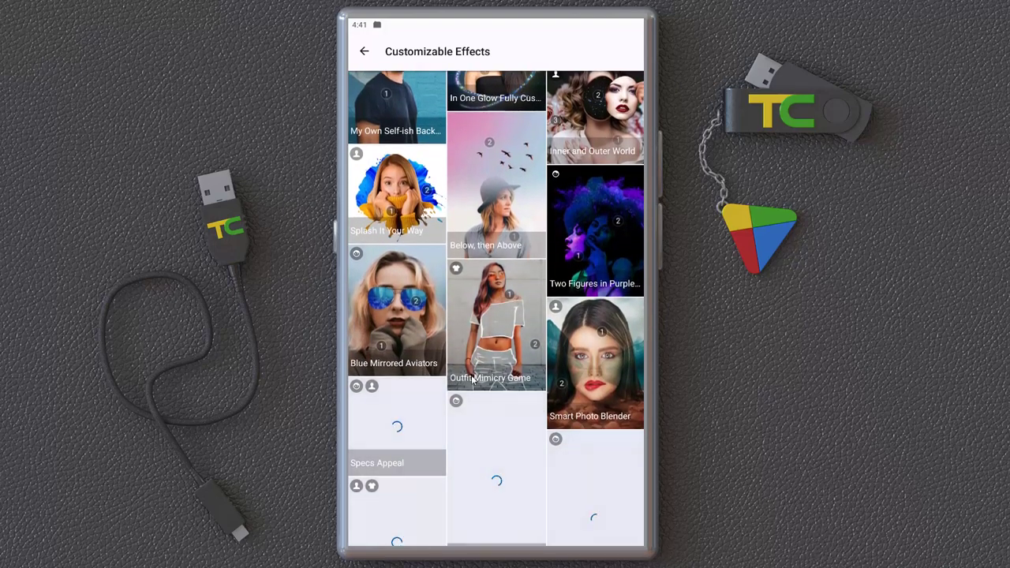
scroll(490, 368, down, 1)
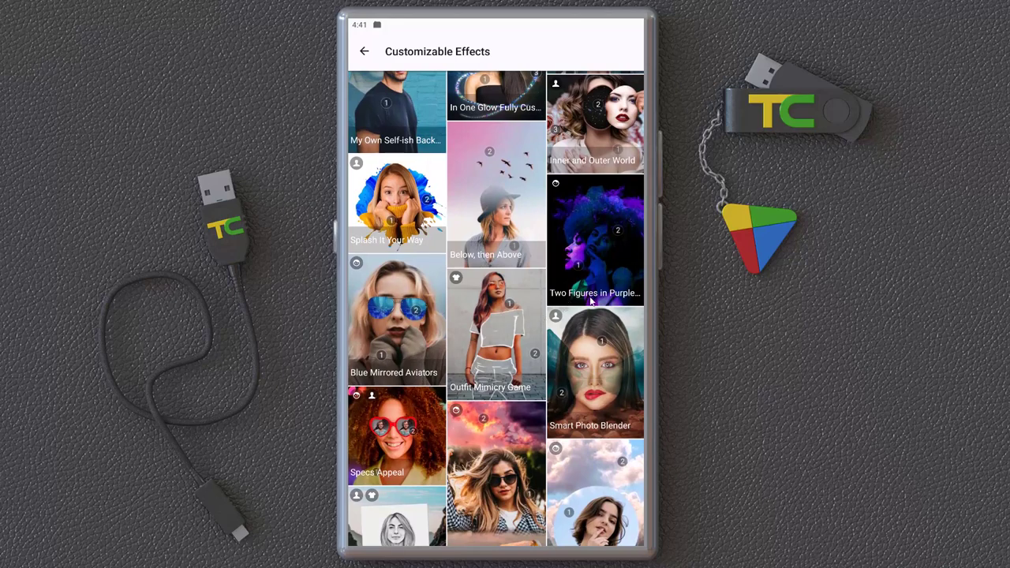
scroll(580, 229, up, 2)
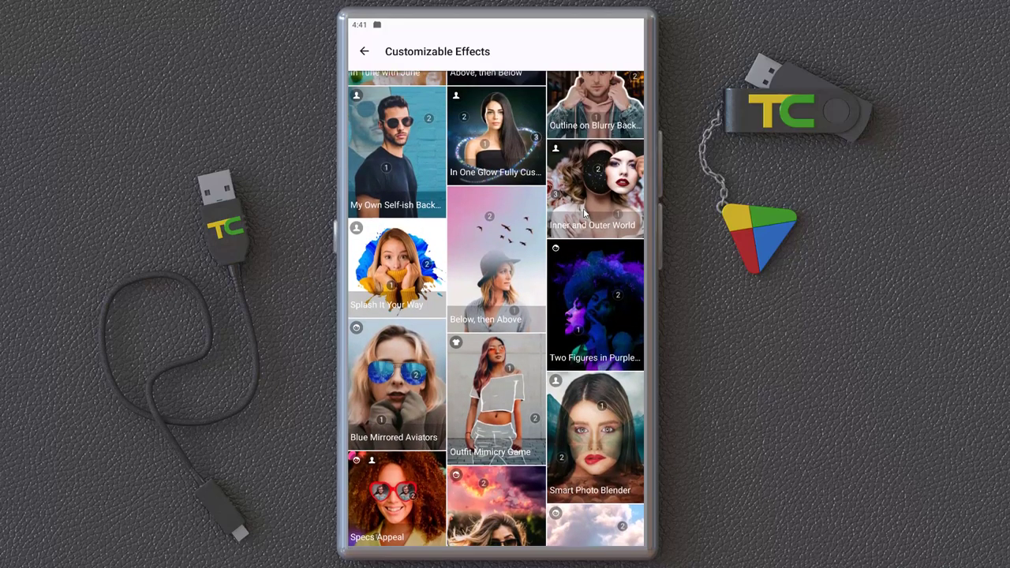
click(582, 215)
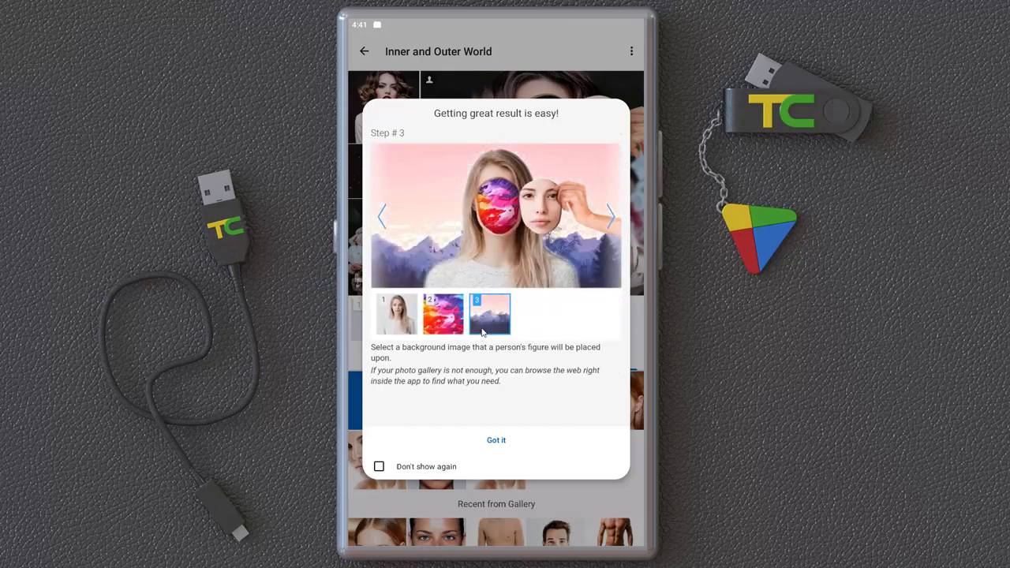
Dismiss the guide and put the face photo into the first slot, confirming its crop
click(494, 442)
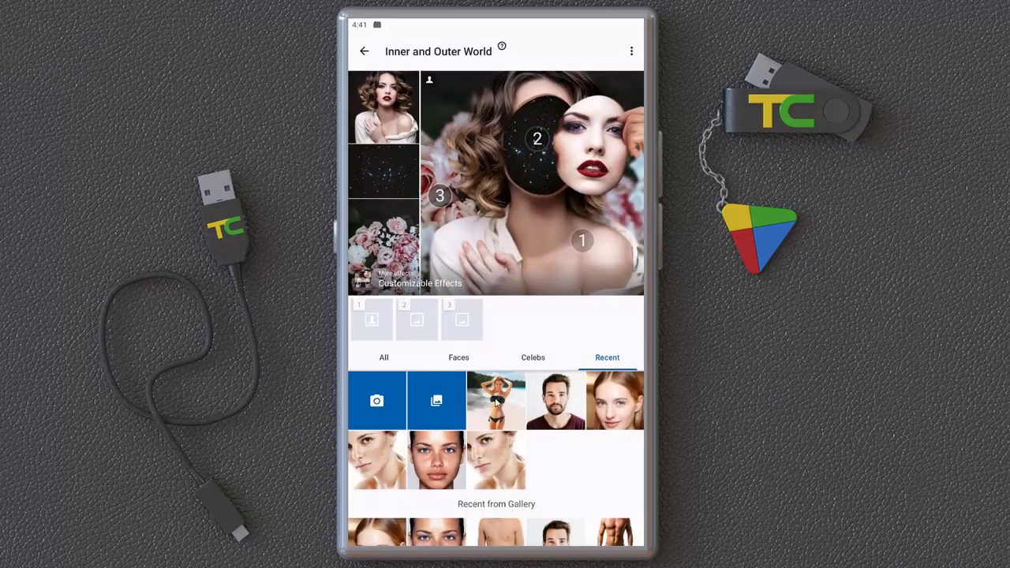
click(432, 464)
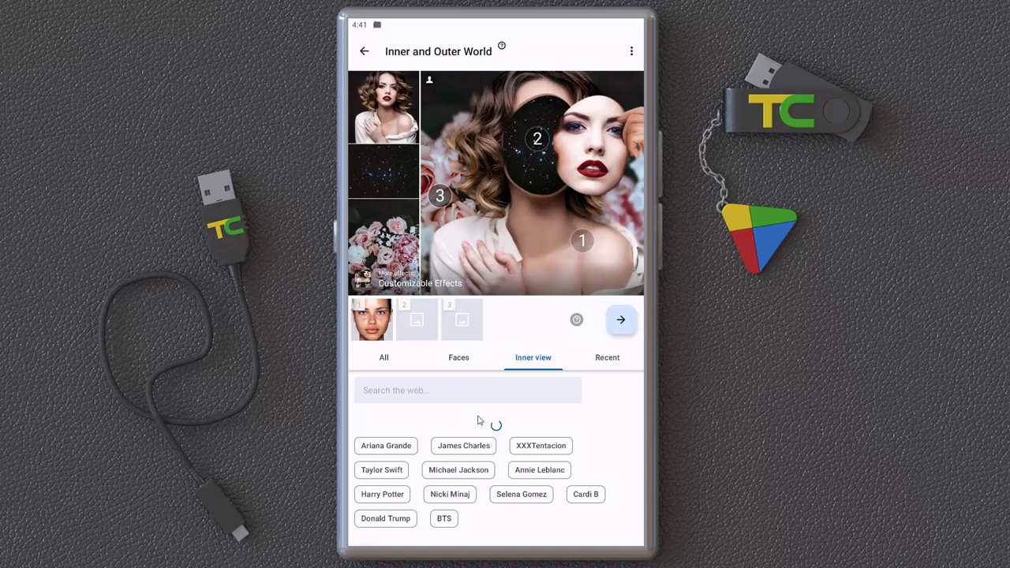
click(621, 323)
click(620, 492)
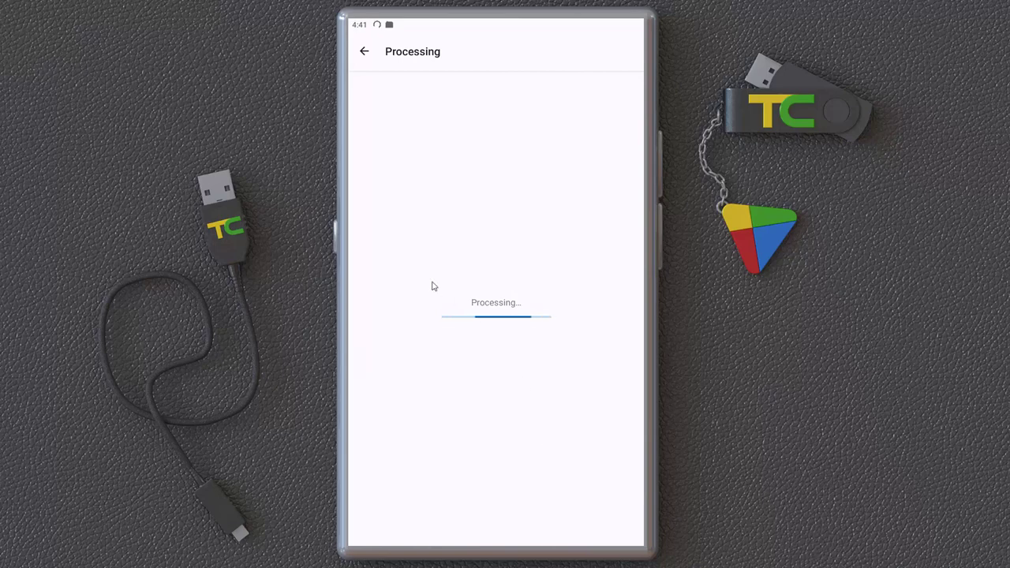
Cancel processing, return to the picker, dismiss the hint, and show all gallery photos
click(366, 54)
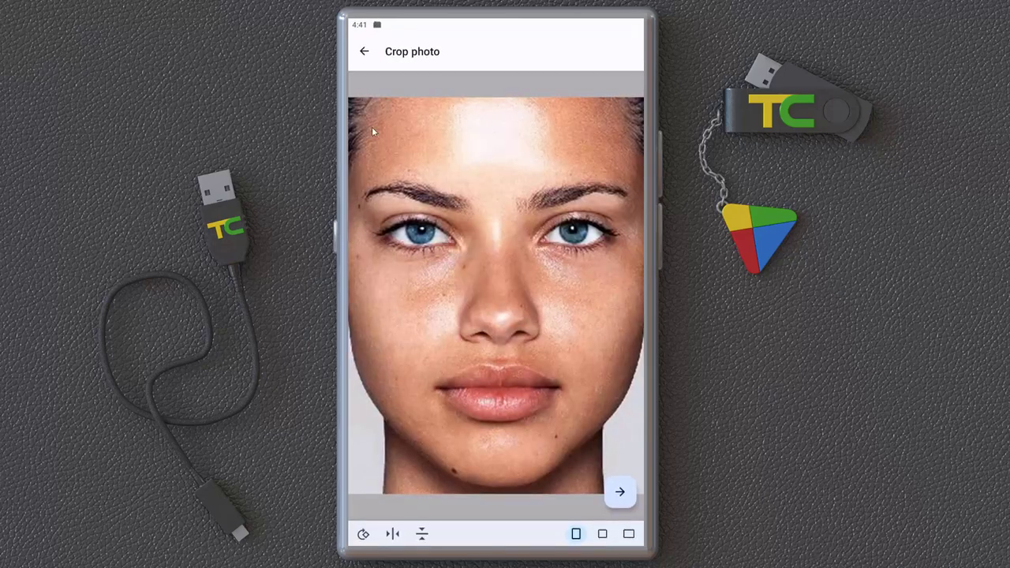
click(365, 52)
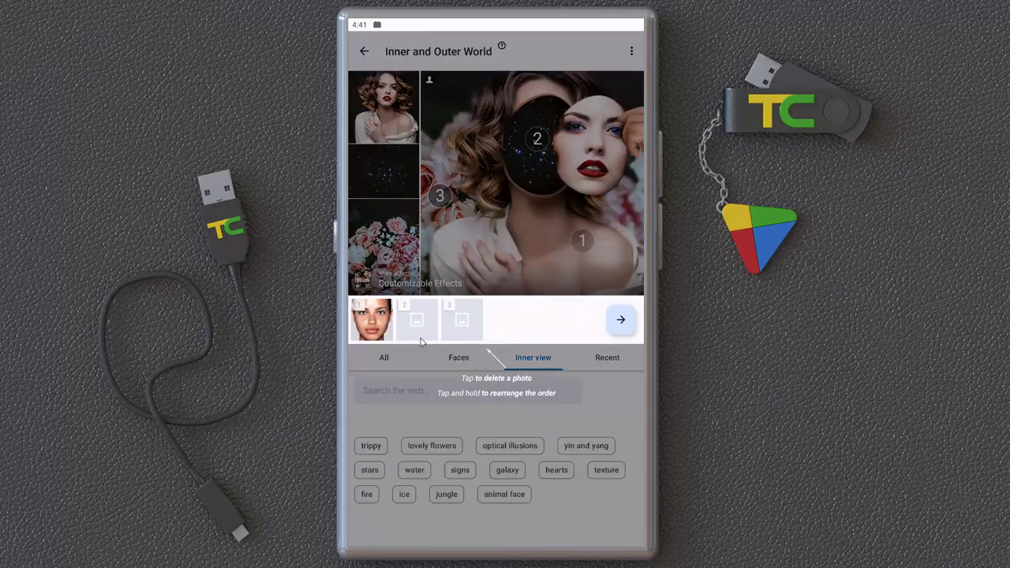
click(420, 334)
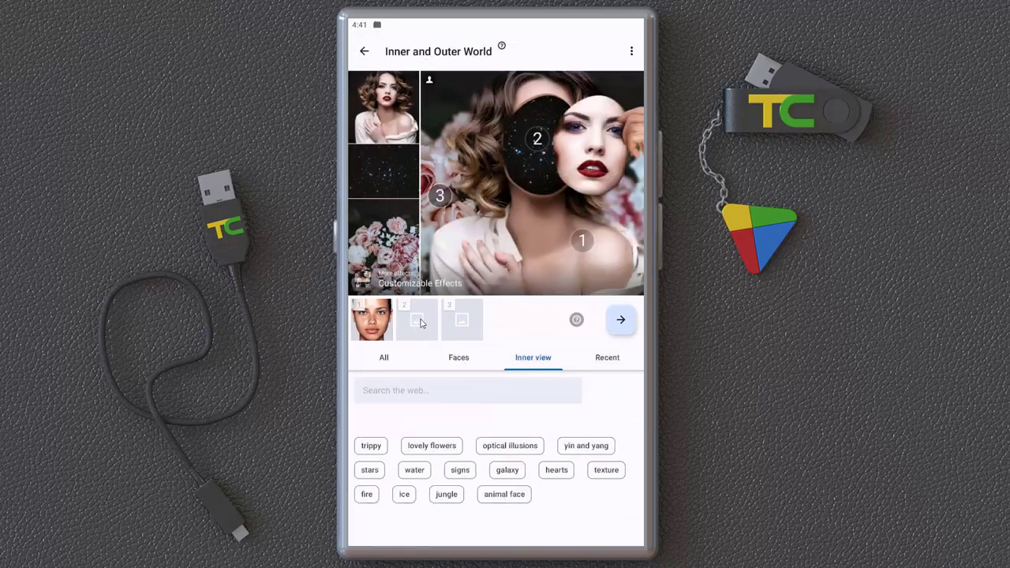
click(388, 360)
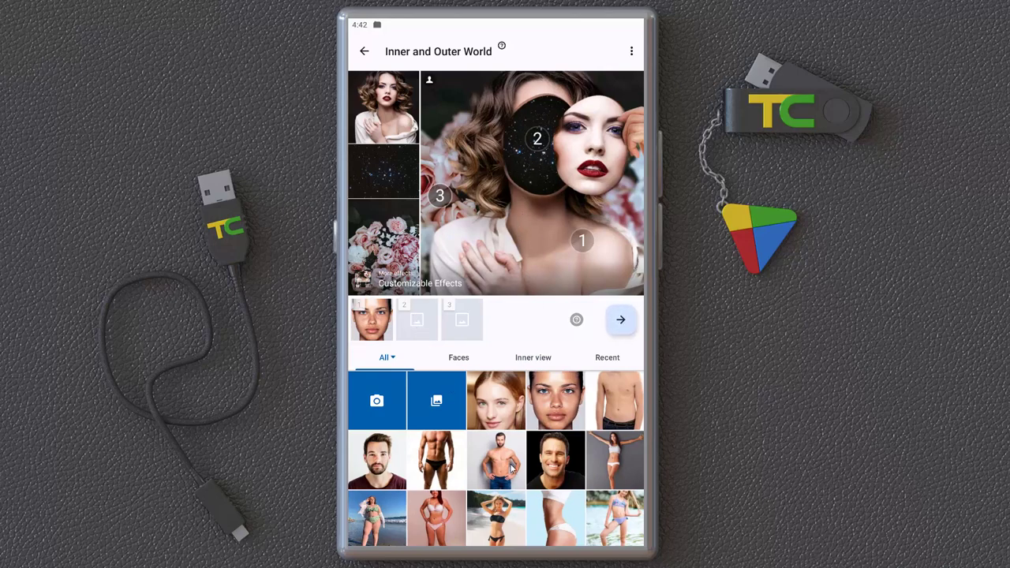
Put the daisy photo in slot 2 and the sky photo in slot 3, then generate the blend
scroll(513, 470, down, 5)
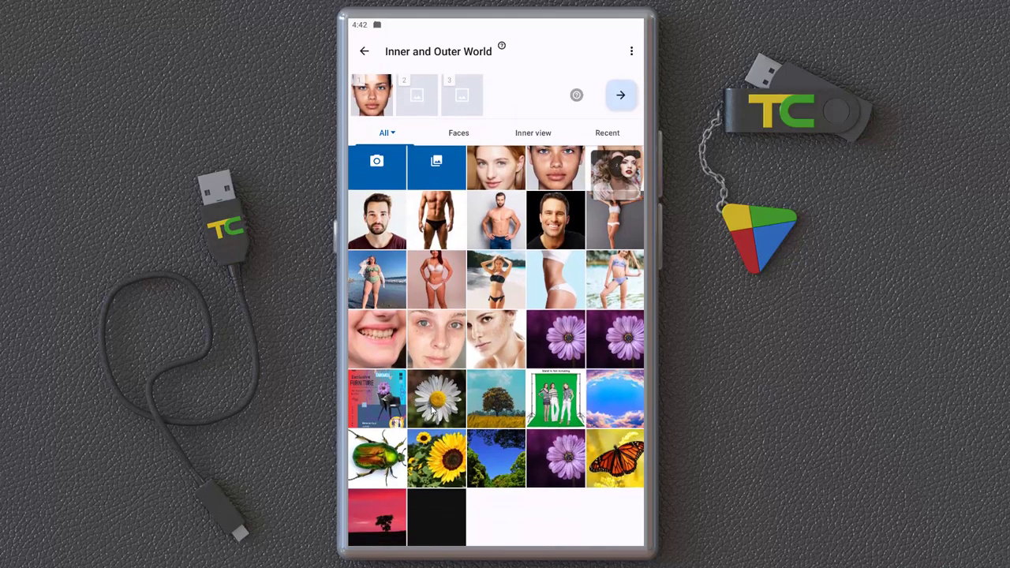
click(433, 410)
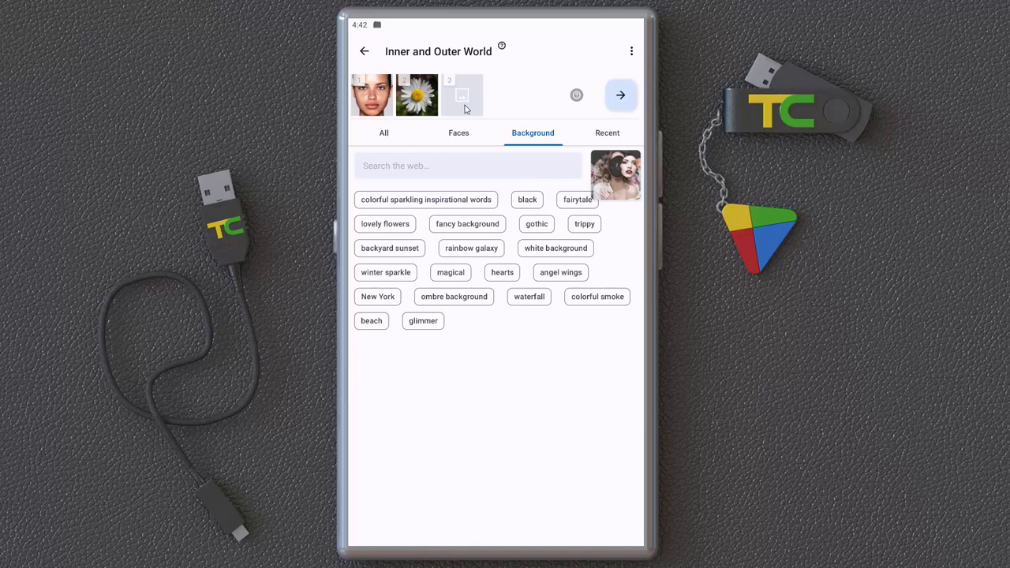
click(385, 138)
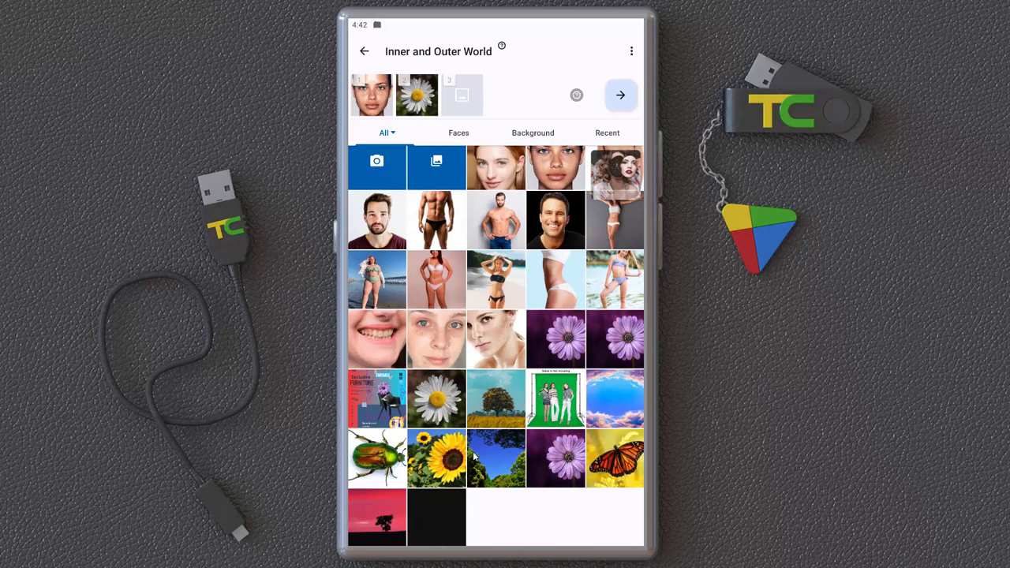
click(614, 404)
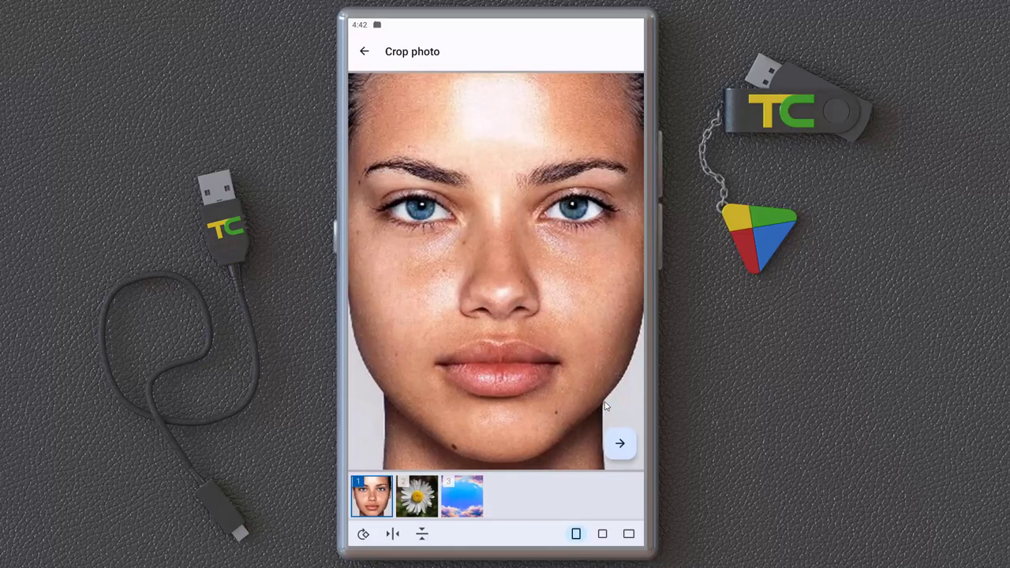
click(619, 443)
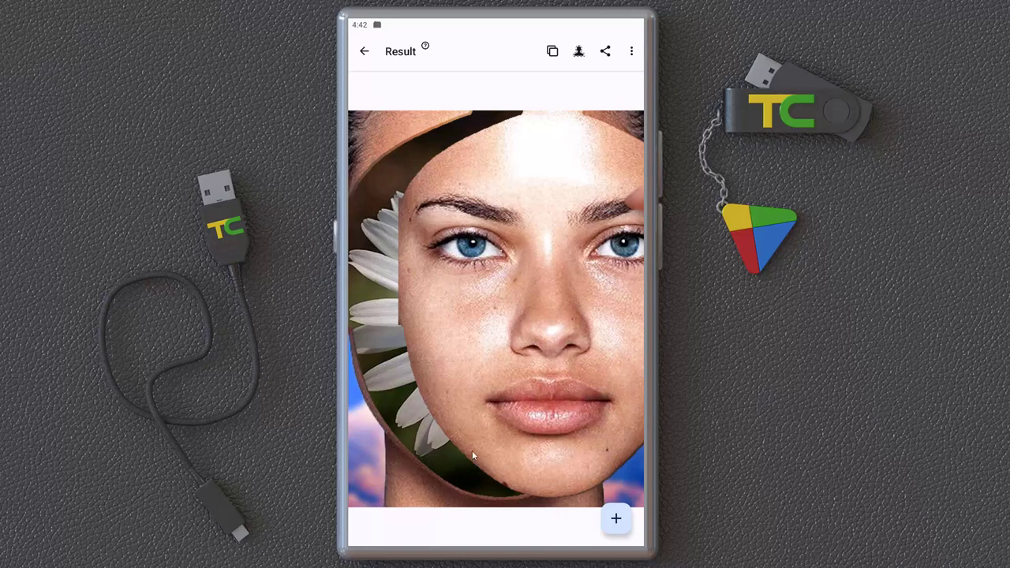
Leave the face-over-daisy Result and return to the Inner and Outer World photo picker
click(363, 51)
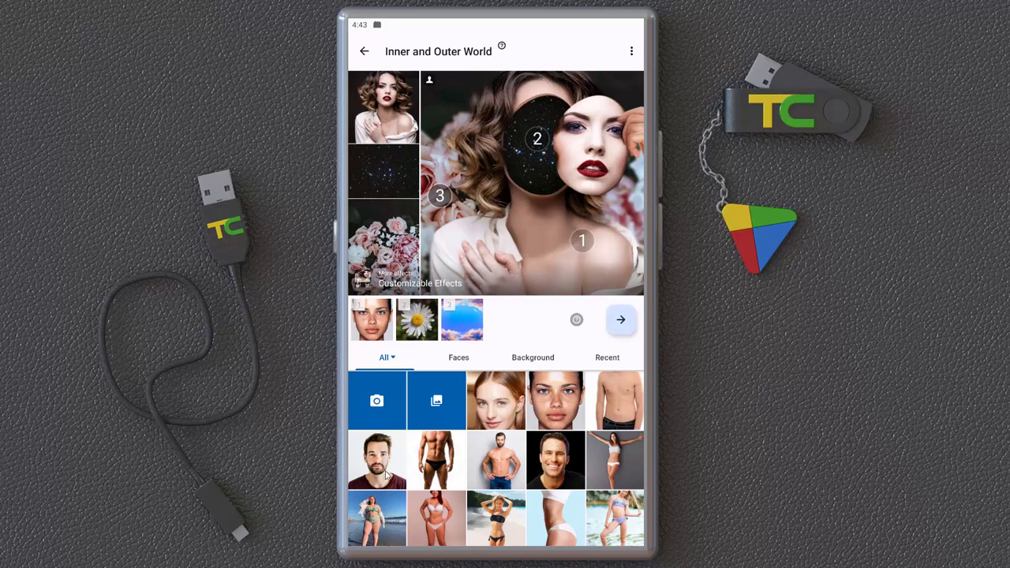
Go back to Customizable Effects, scroll through its effects grid, then return to Categories
click(365, 52)
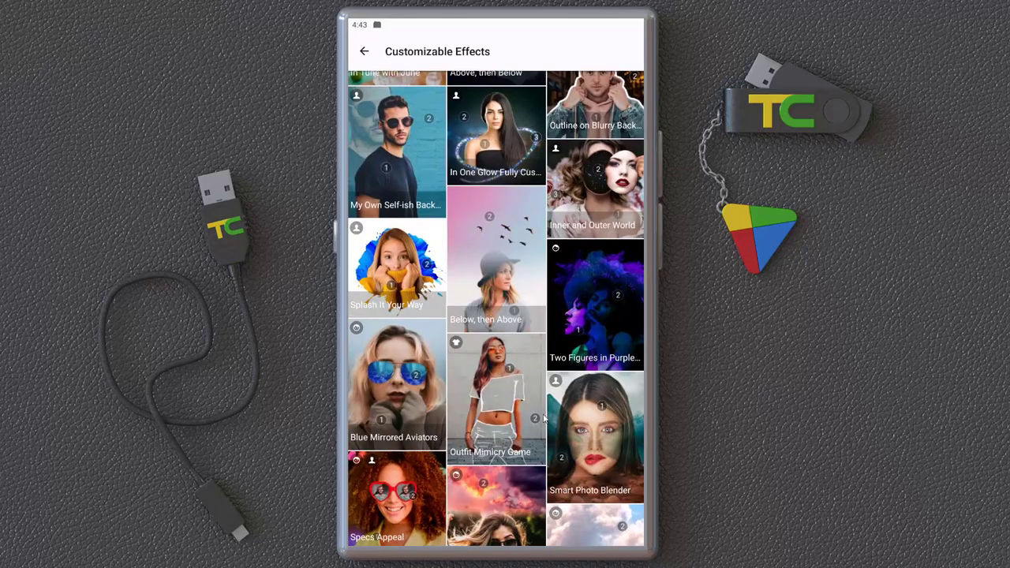
scroll(543, 419, down, 5)
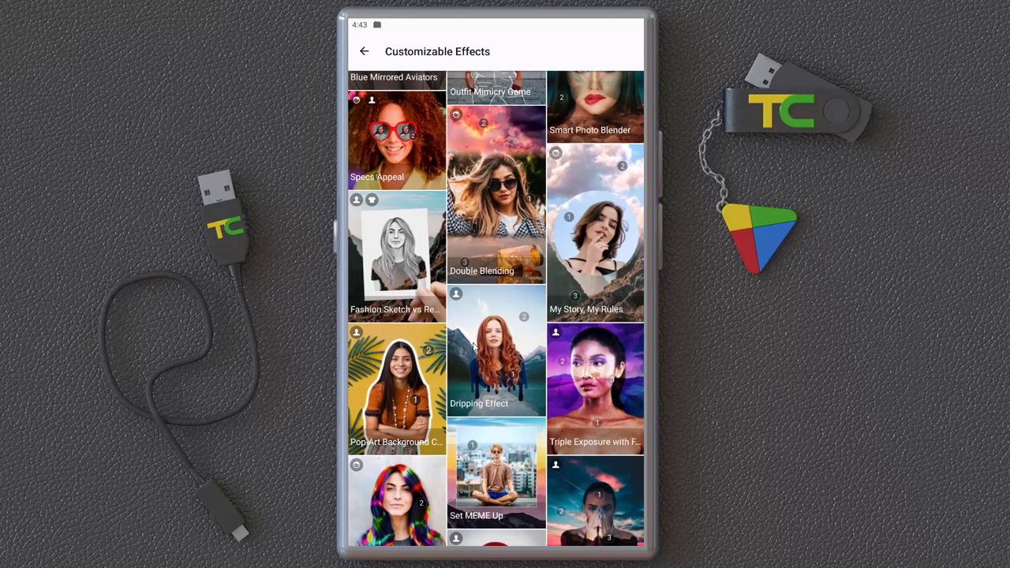
drag(483, 489, 518, 359)
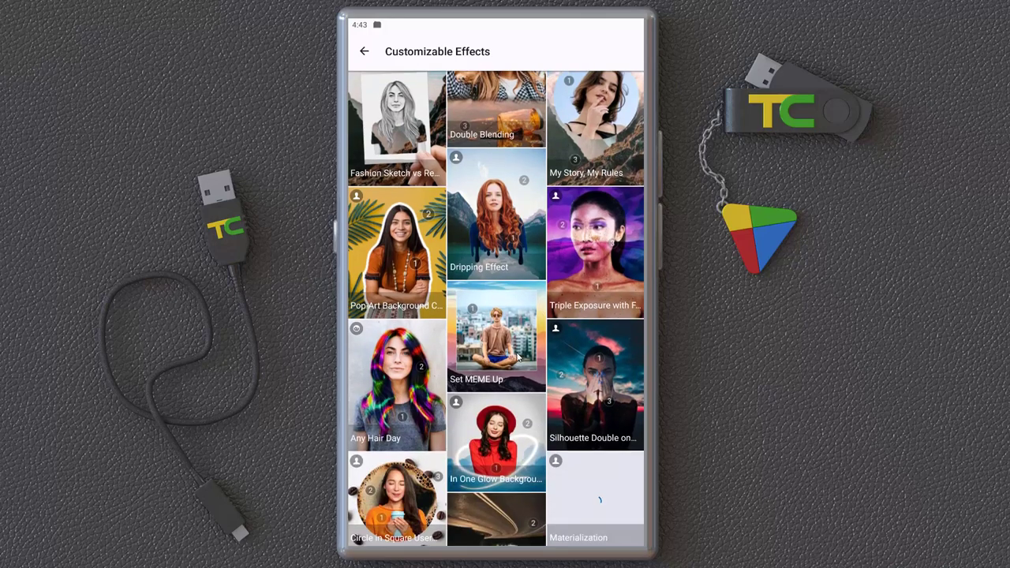
drag(513, 418, 535, 297)
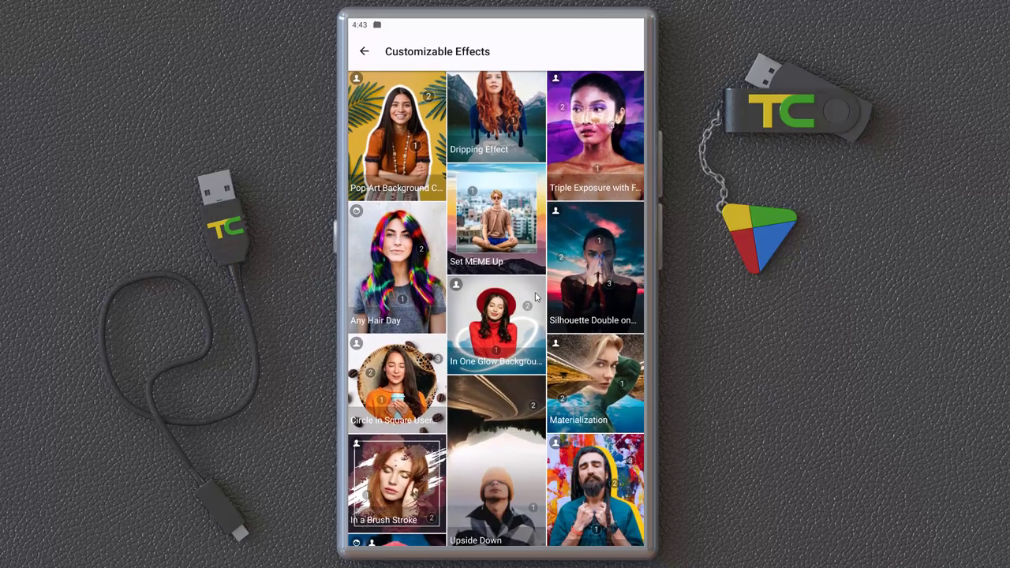
drag(486, 452, 506, 411)
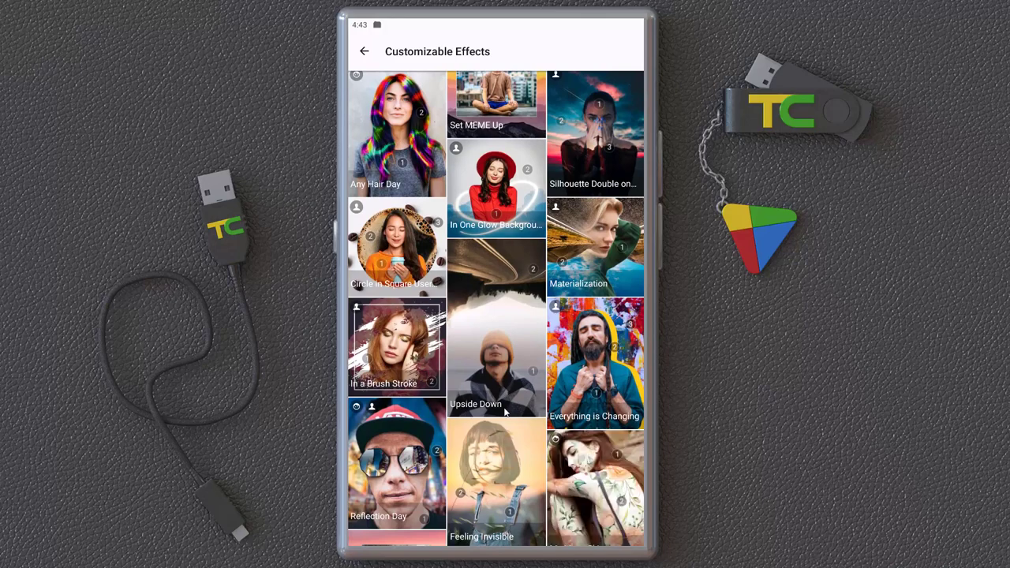
drag(574, 505, 474, 382)
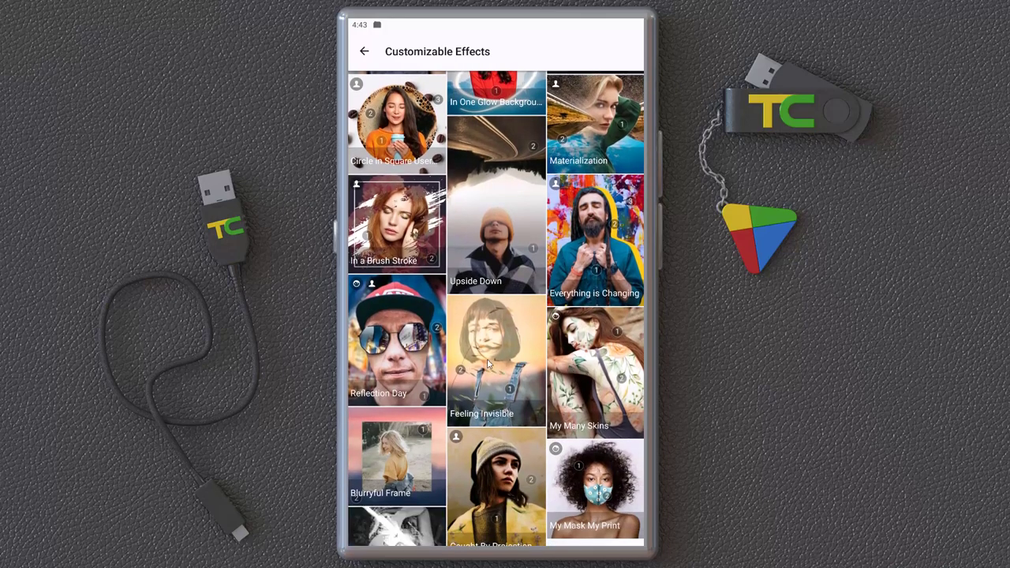
click(363, 52)
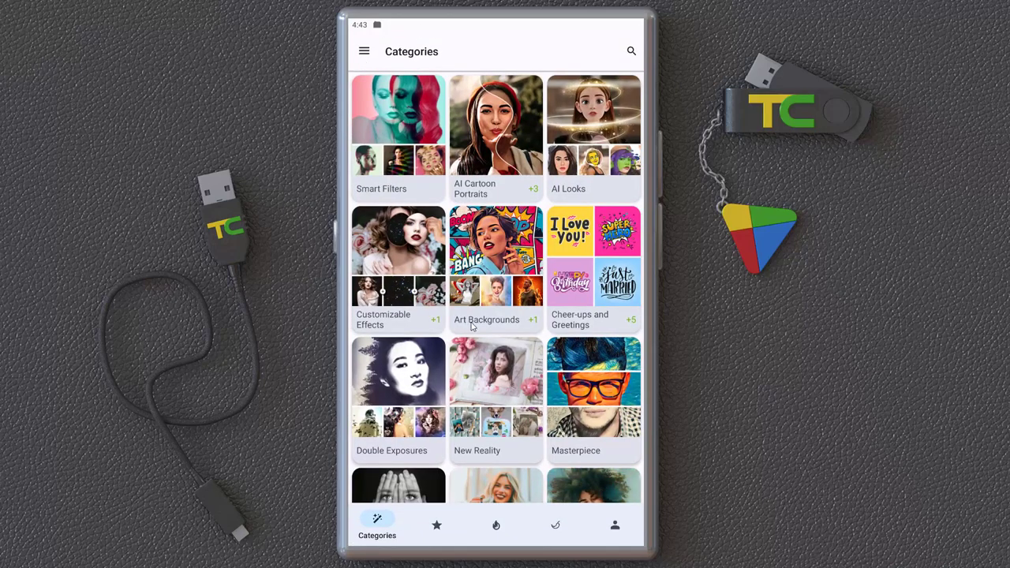
Apply the Art Backgrounds effect Don't Play with Fire to the muscular man's photo
click(499, 273)
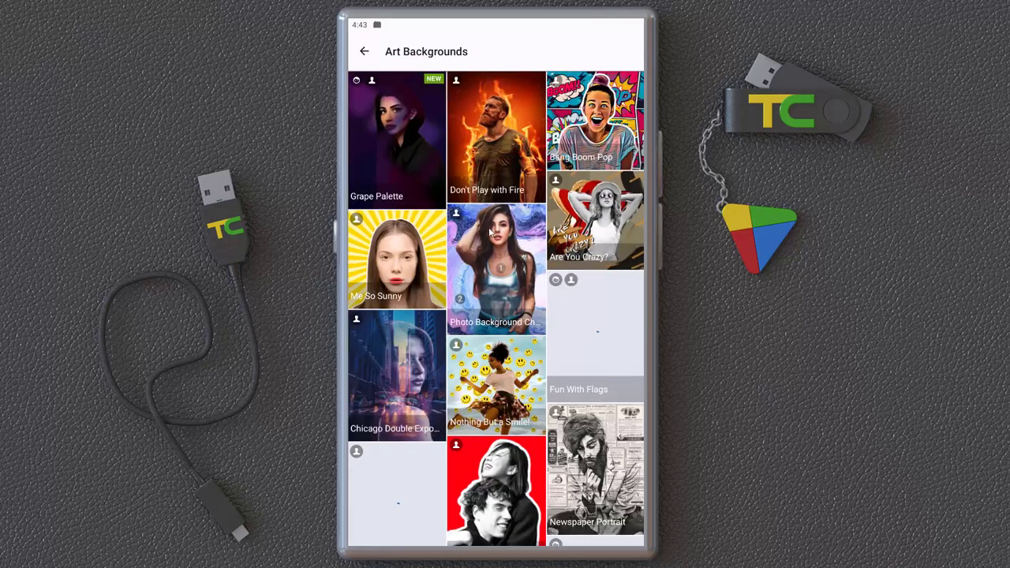
click(499, 171)
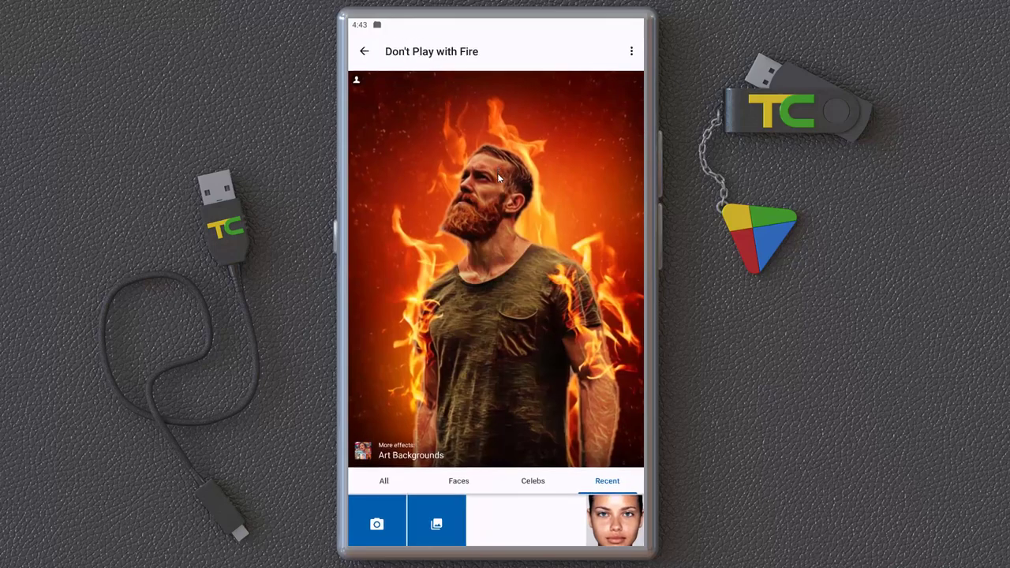
scroll(391, 420, down, 3)
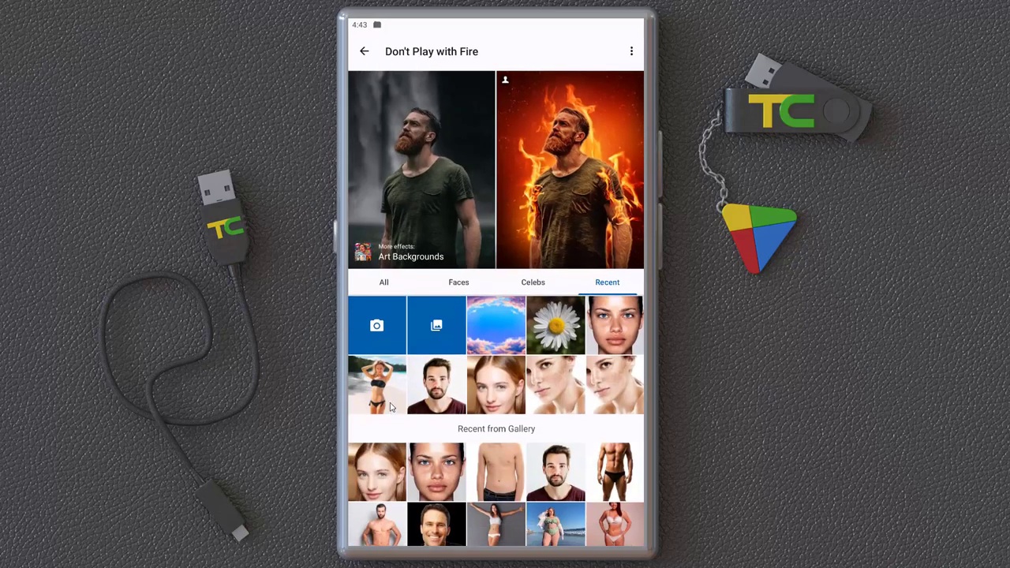
click(618, 470)
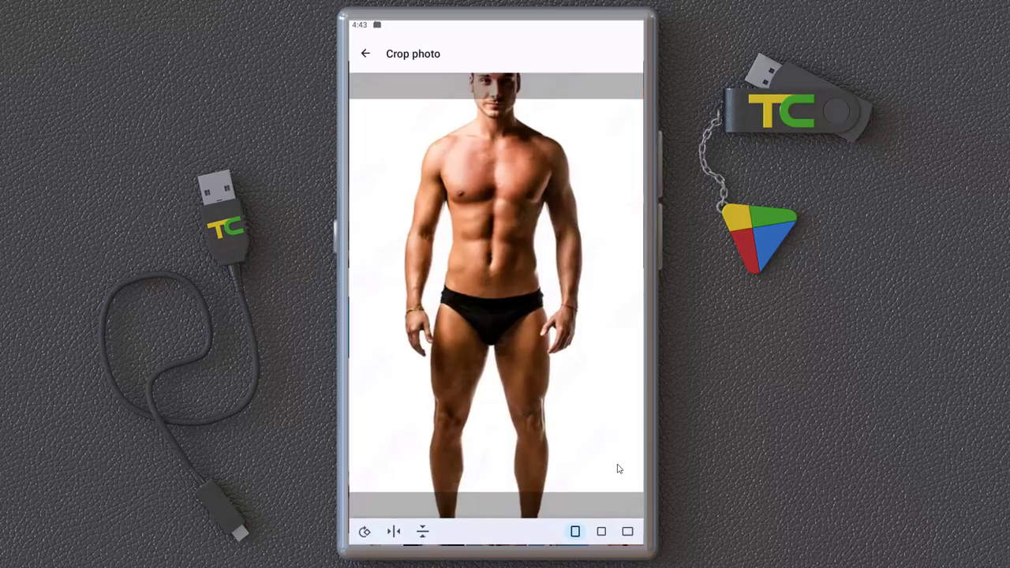
click(619, 492)
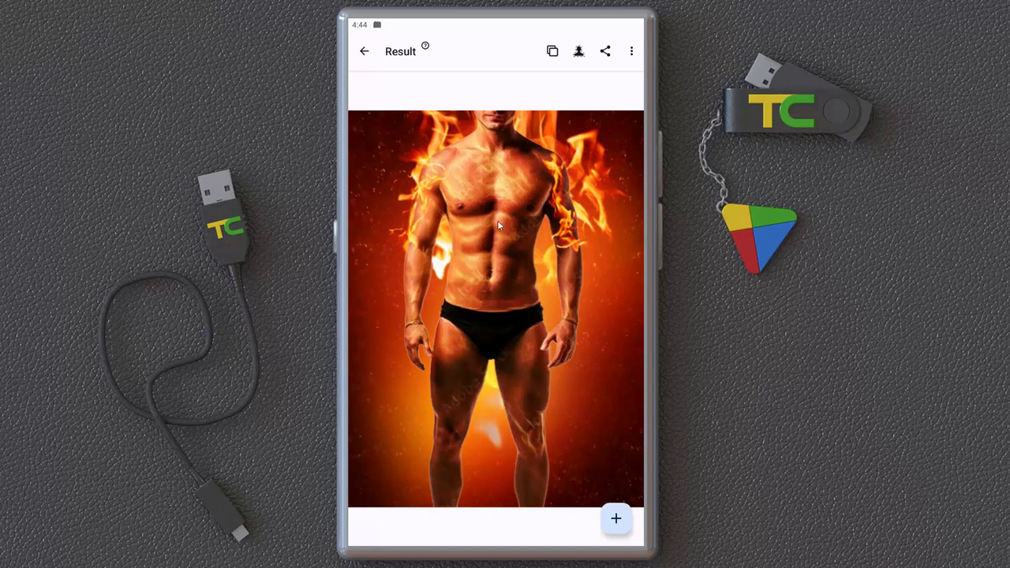
Animate the fire result with Time To Shine, then return to the Don't Play with Fire page
click(608, 518)
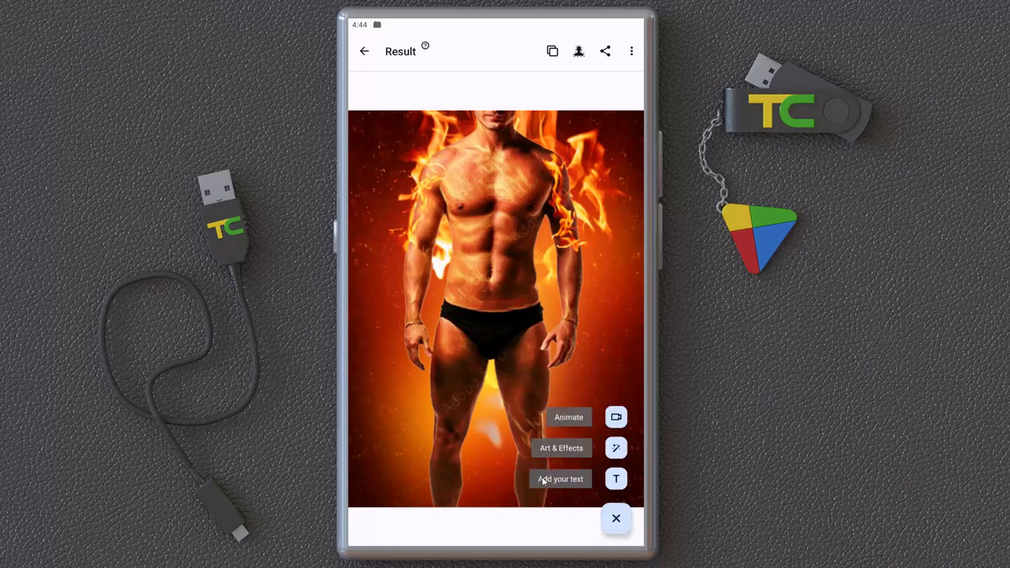
click(609, 421)
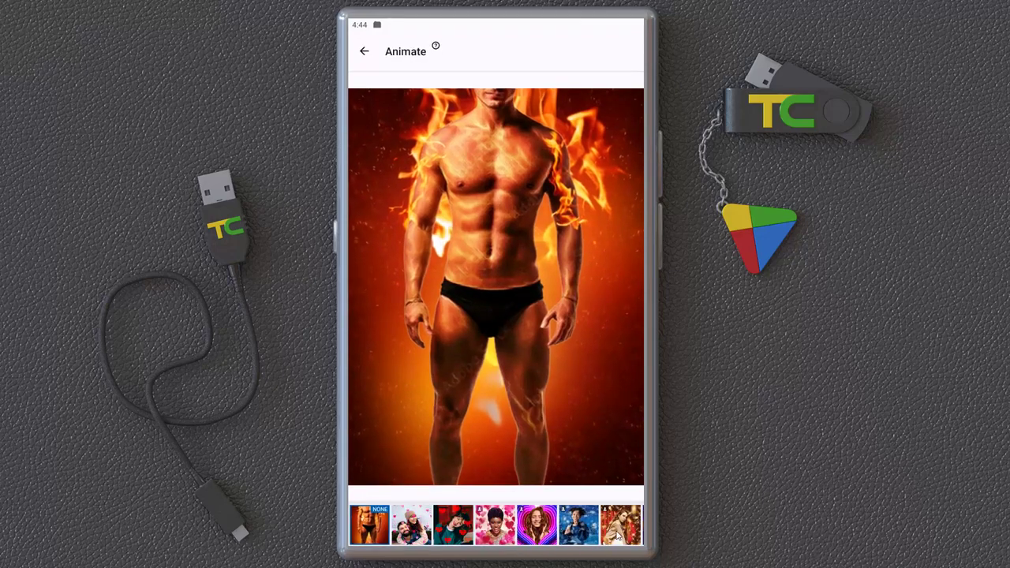
click(620, 534)
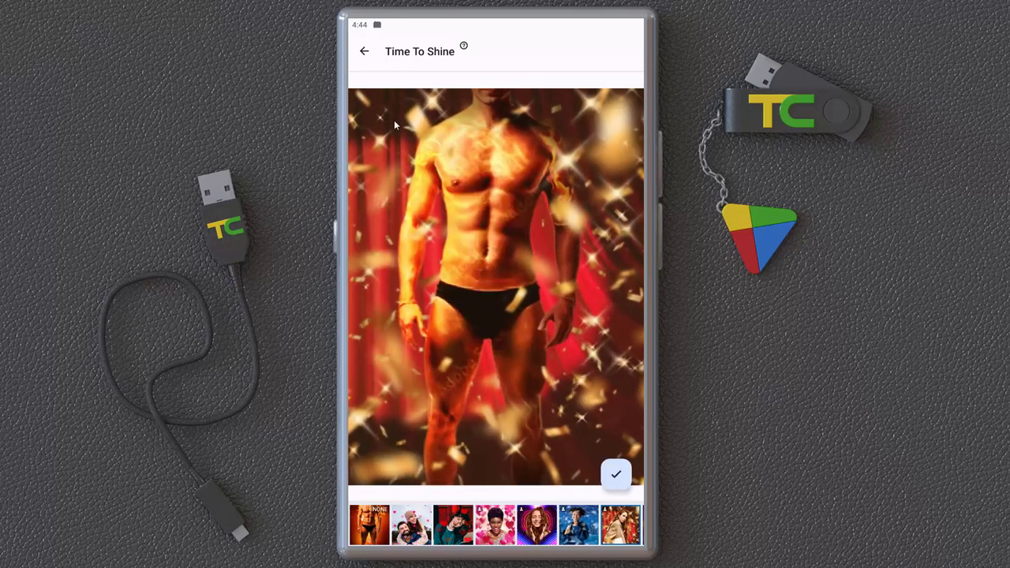
click(364, 50)
click(362, 48)
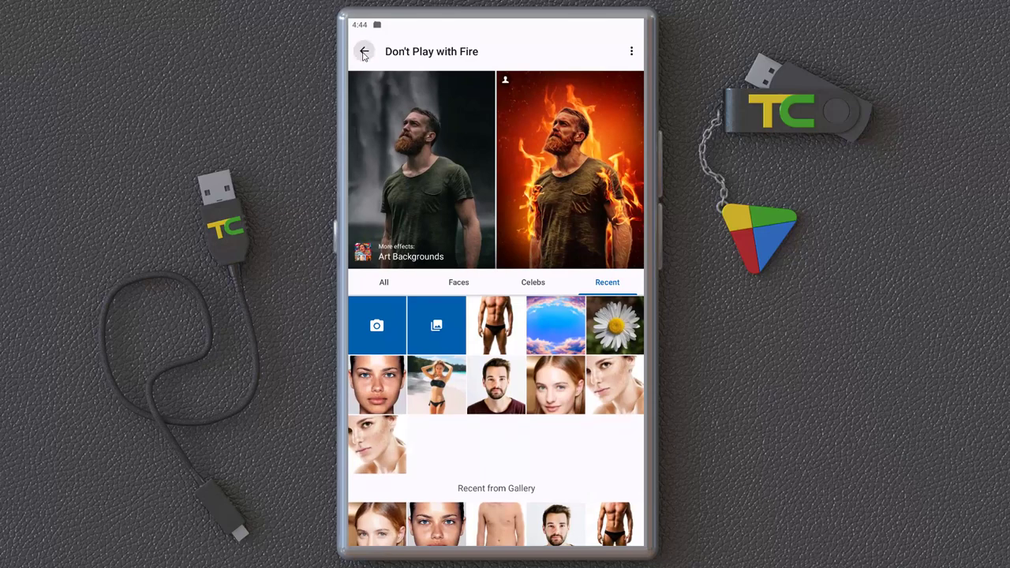
Go back through Art Backgrounds to Categories, scroll down and open Animated Effects
click(364, 52)
scroll(491, 356, down, 5)
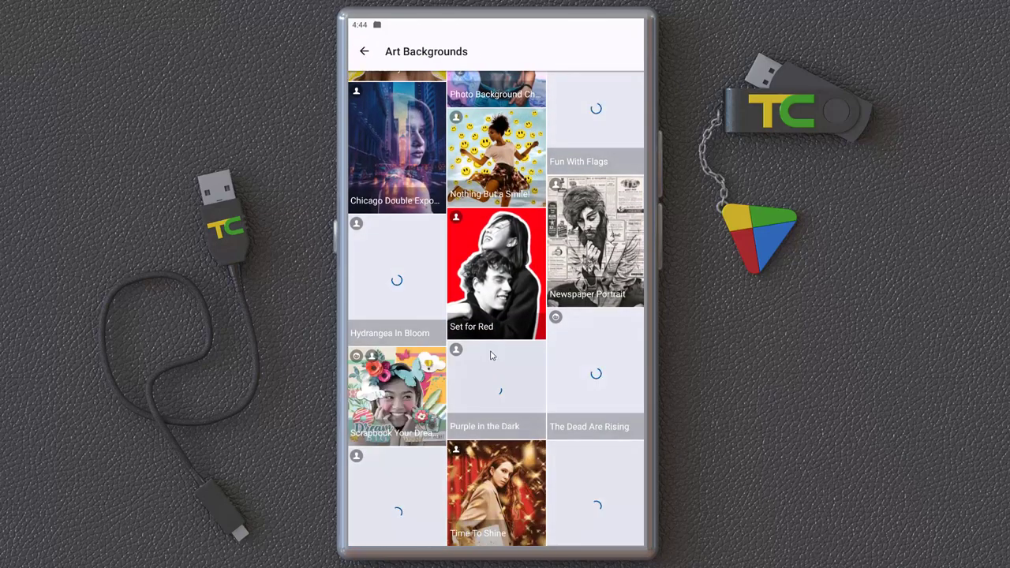
scroll(491, 356, up, 6)
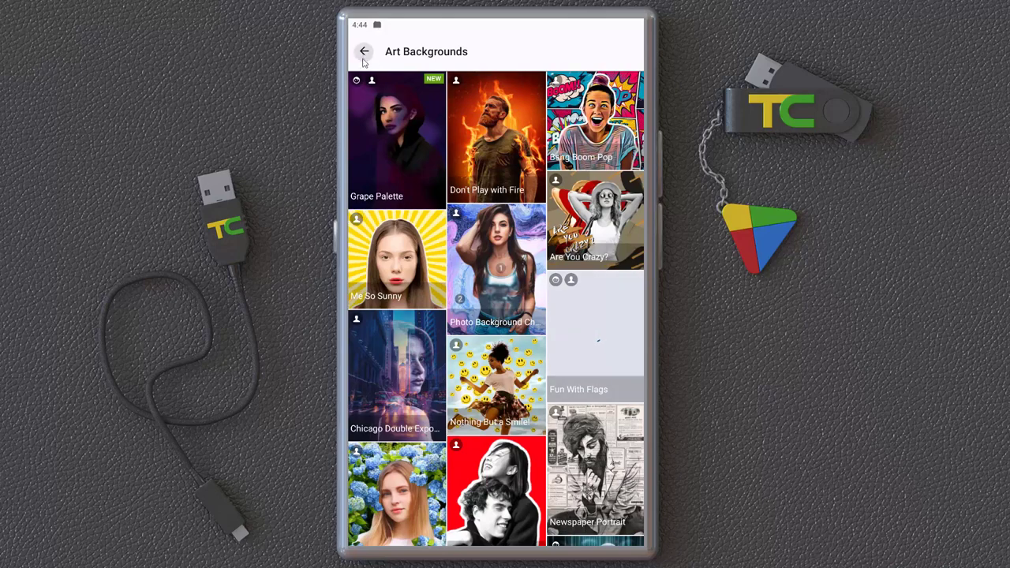
click(364, 54)
scroll(514, 337, down, 2)
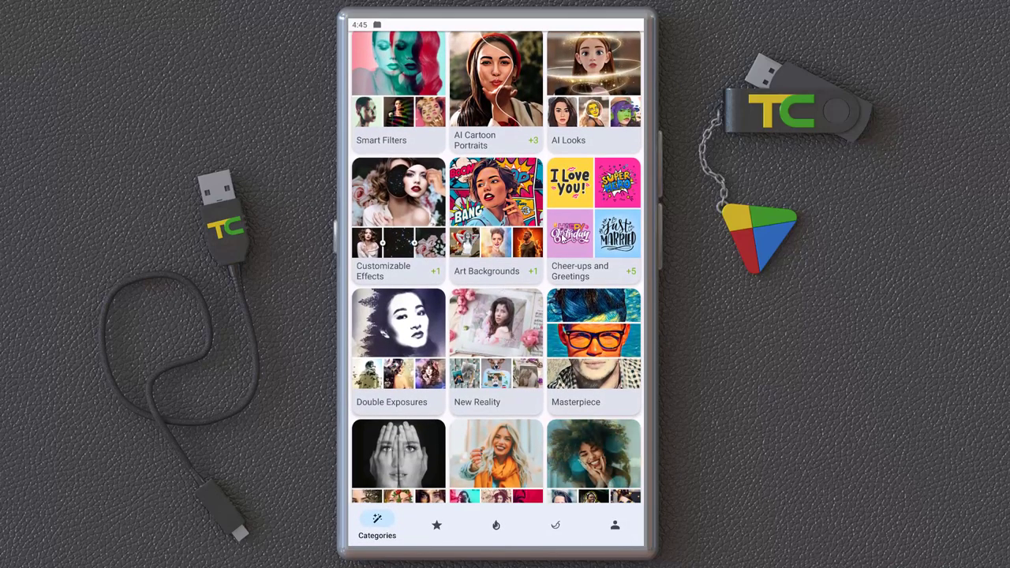
scroll(585, 228, down, 2)
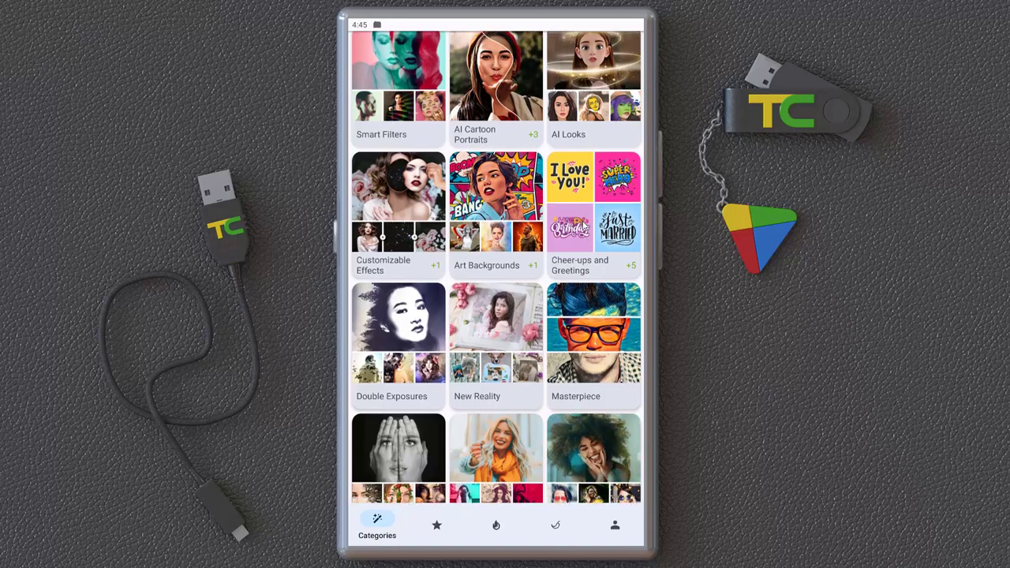
scroll(557, 174, down, 2)
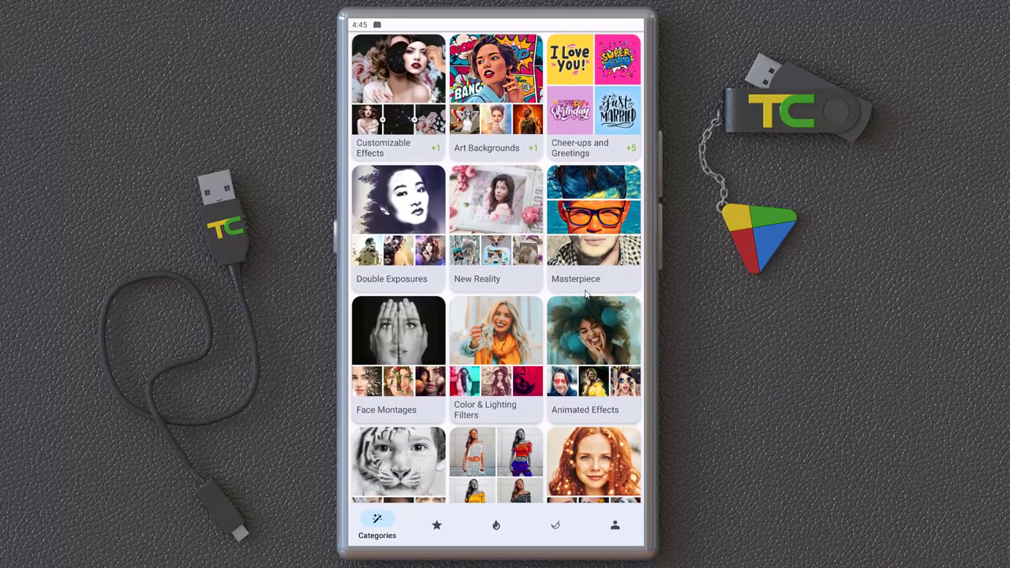
scroll(538, 292, down, 2)
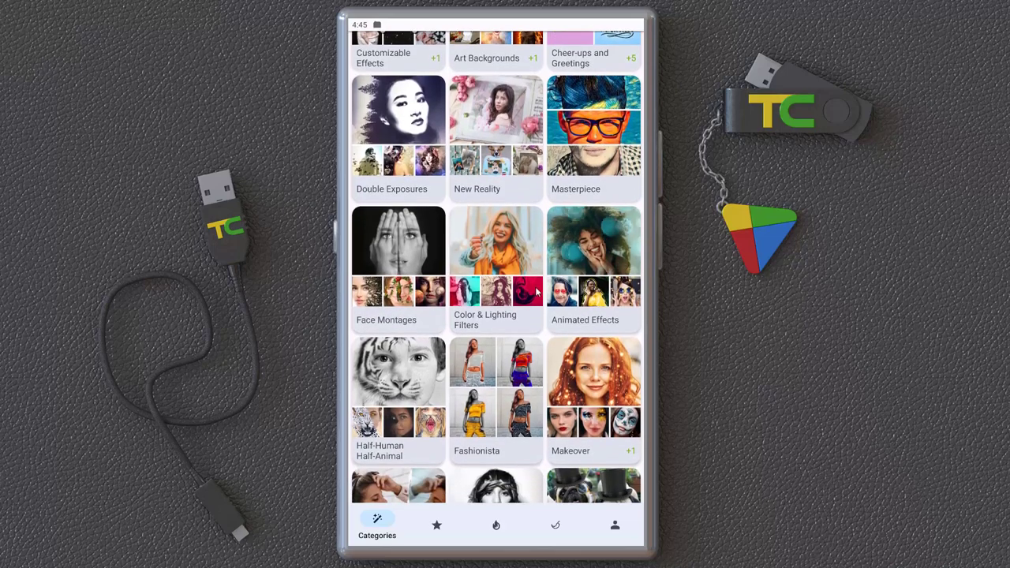
click(577, 326)
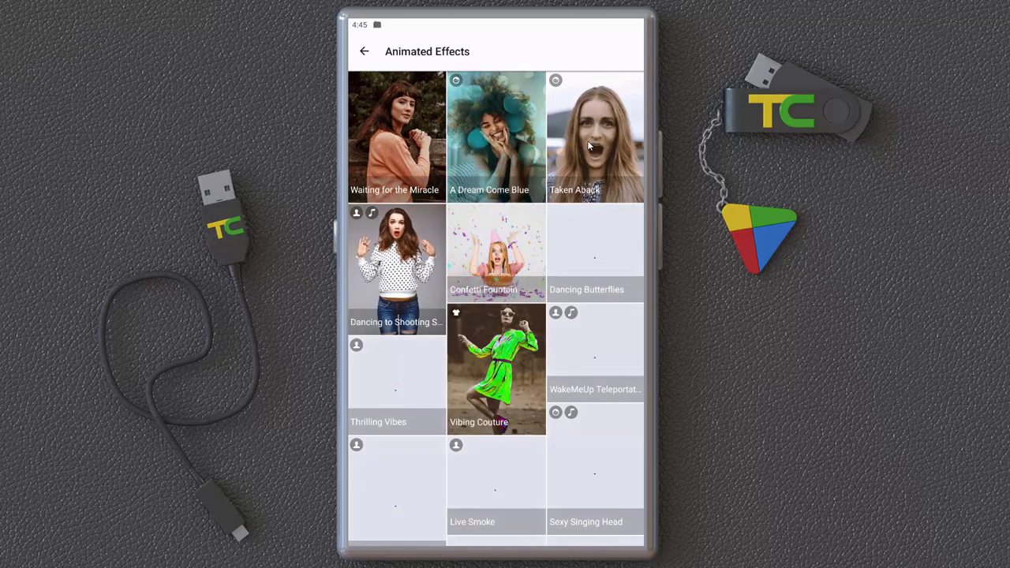
Apply the Taken Aback effect to the bearded man's photo from the All tab
click(588, 145)
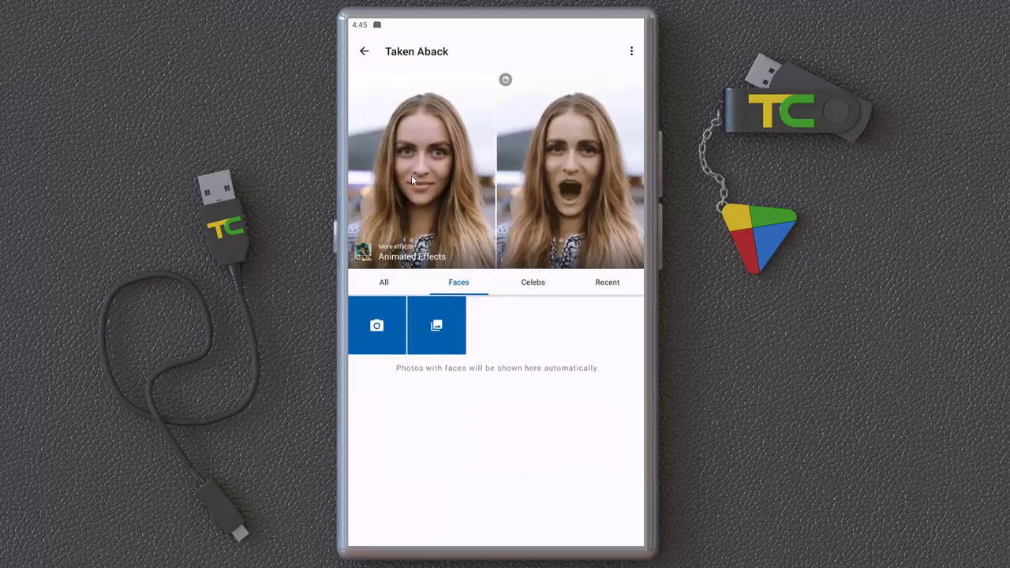
click(387, 284)
click(371, 392)
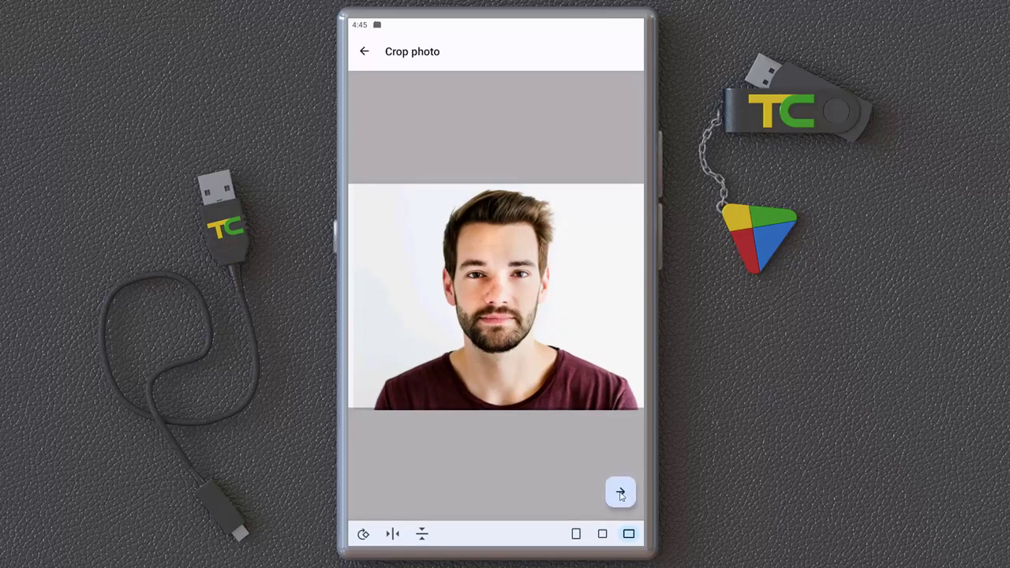
click(620, 493)
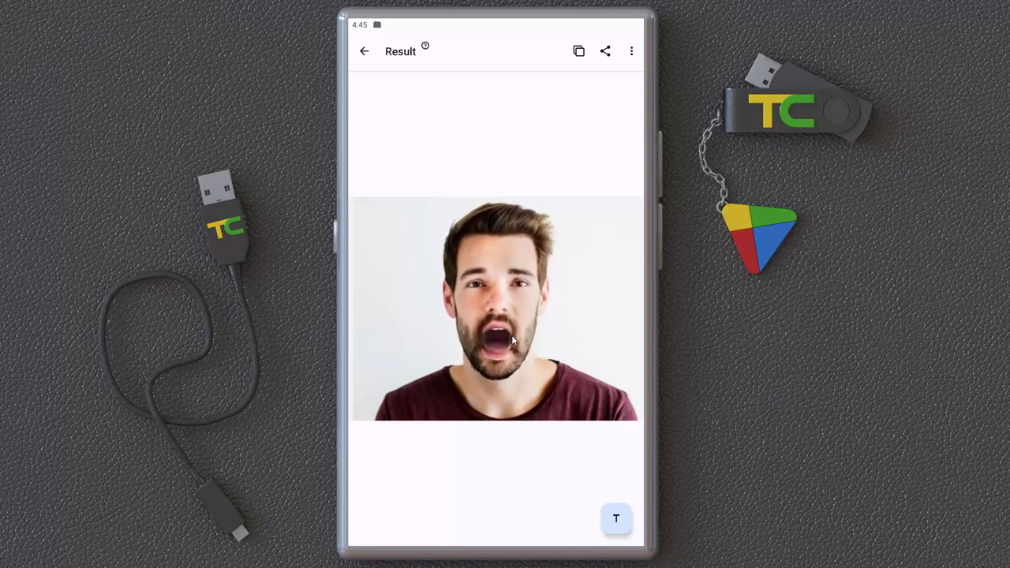
Open the text tool, leave it without adding text, and return to Animated Effects
click(611, 517)
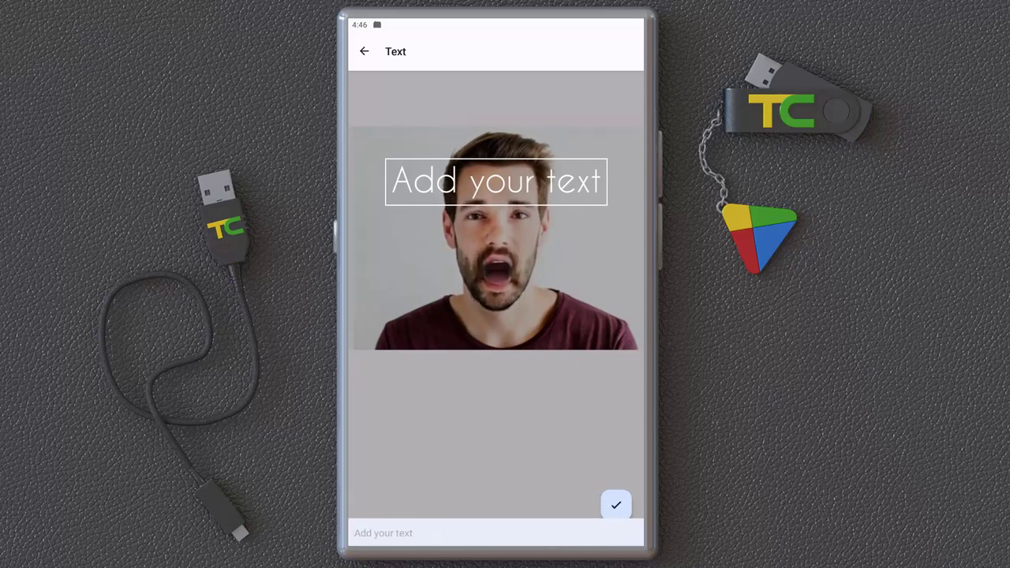
click(363, 54)
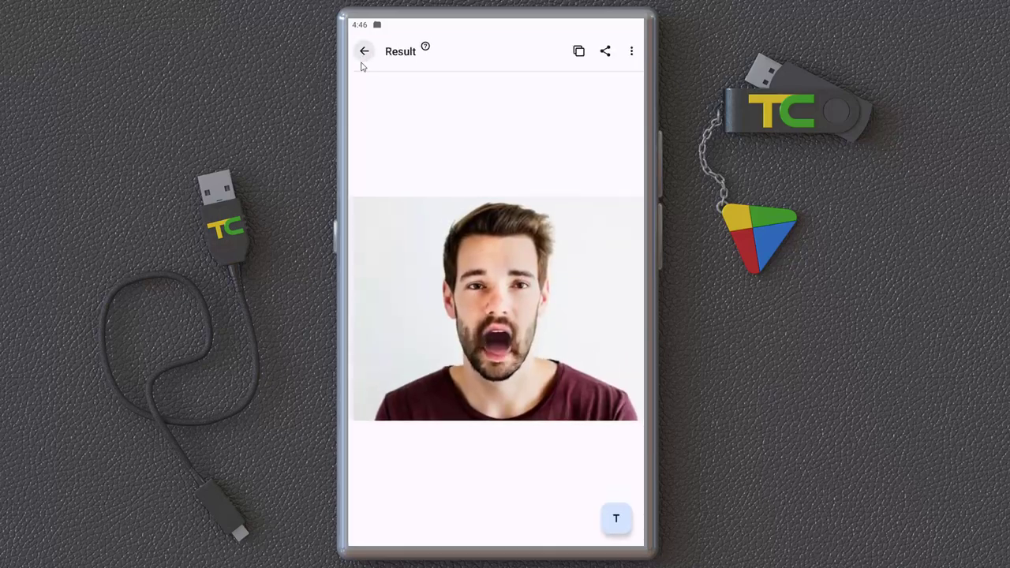
click(364, 52)
click(365, 51)
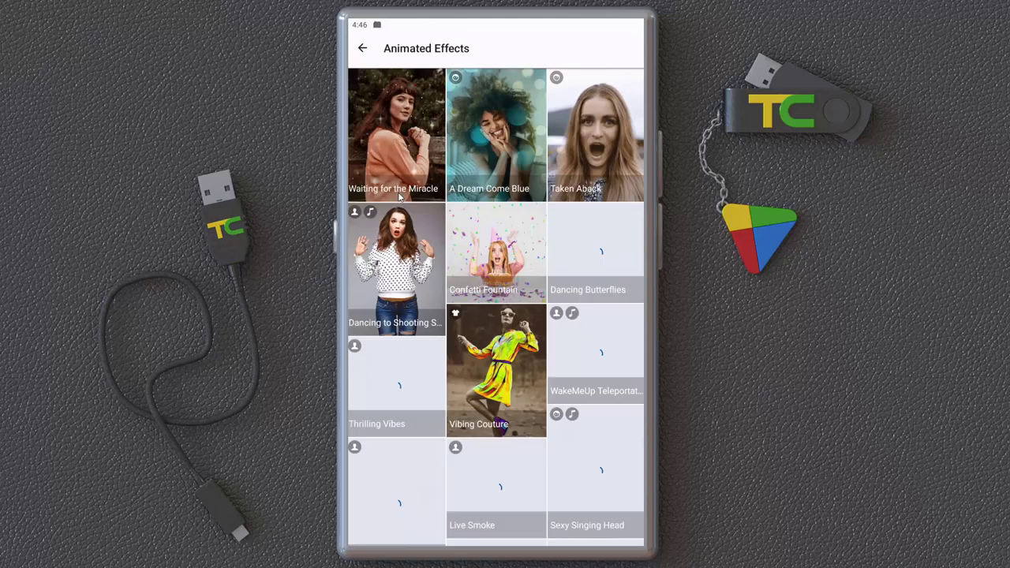
Browse Animated Effects, then return to Categories and scroll to Emotion Changer, Money Templates and Flags
drag(495, 401, 521, 284)
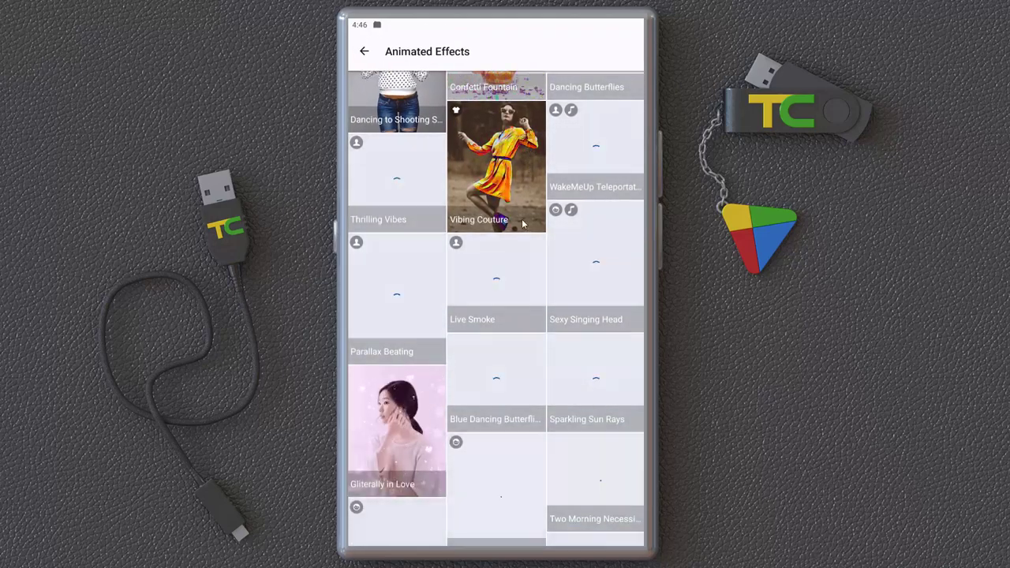
mouse_move(520, 222)
mouse_down()
mouse_move(523, 417)
mouse_move(510, 218)
mouse_up()
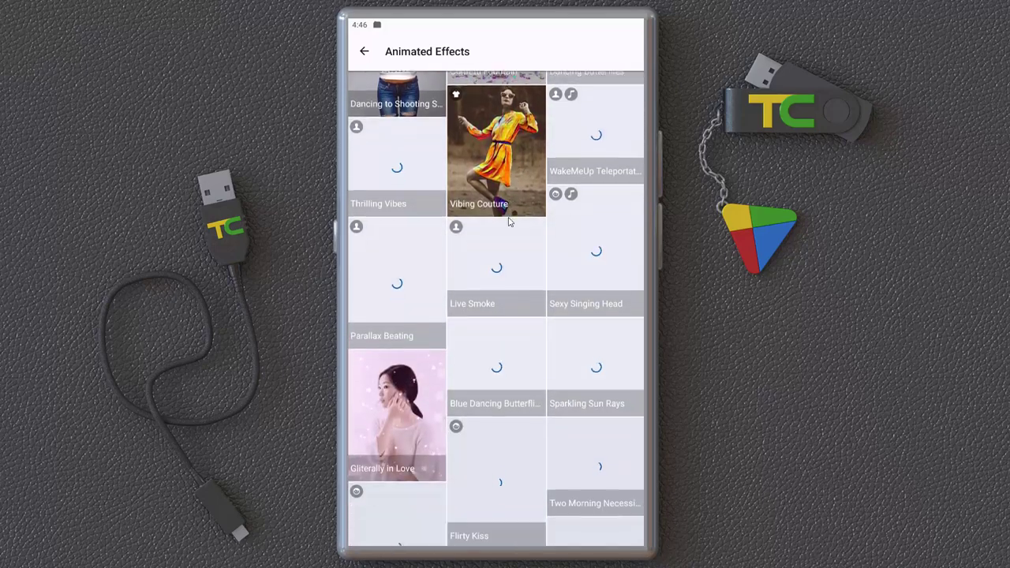
drag(492, 376, 476, 411)
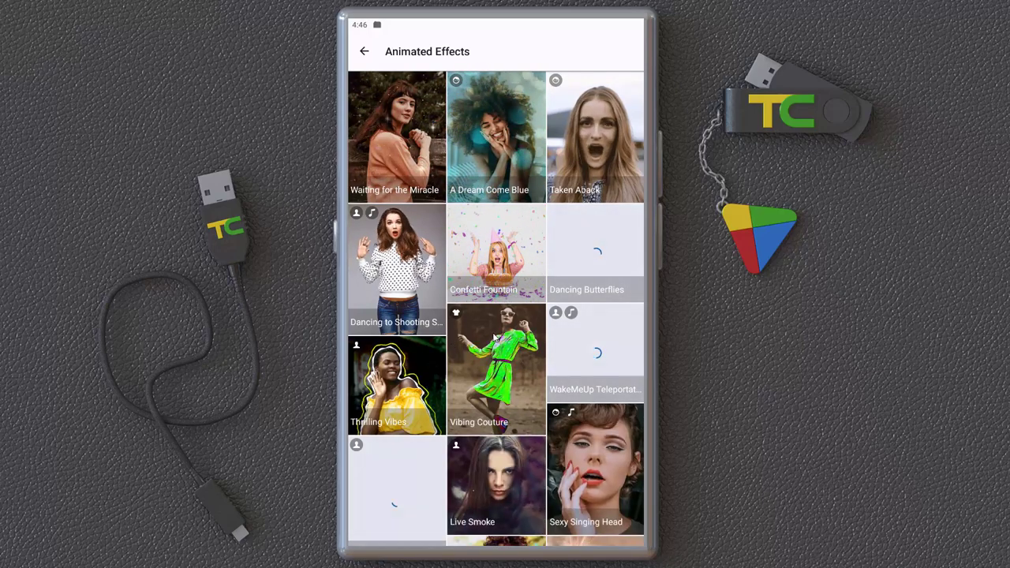
mouse_move(536, 464)
mouse_down()
mouse_move(545, 393)
mouse_move(546, 467)
mouse_up()
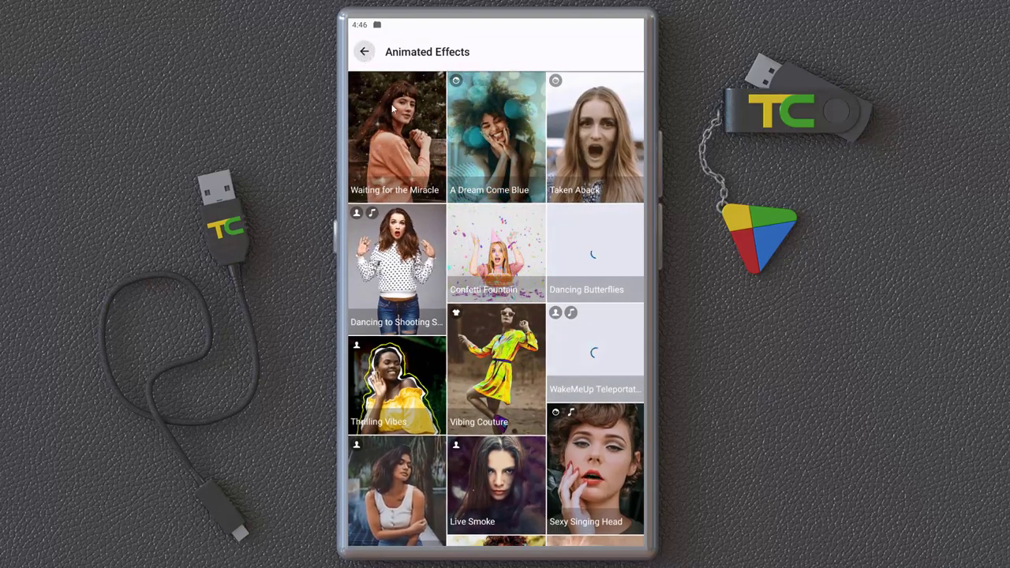
click(363, 52)
scroll(509, 404, down, 5)
scroll(509, 404, down, 15)
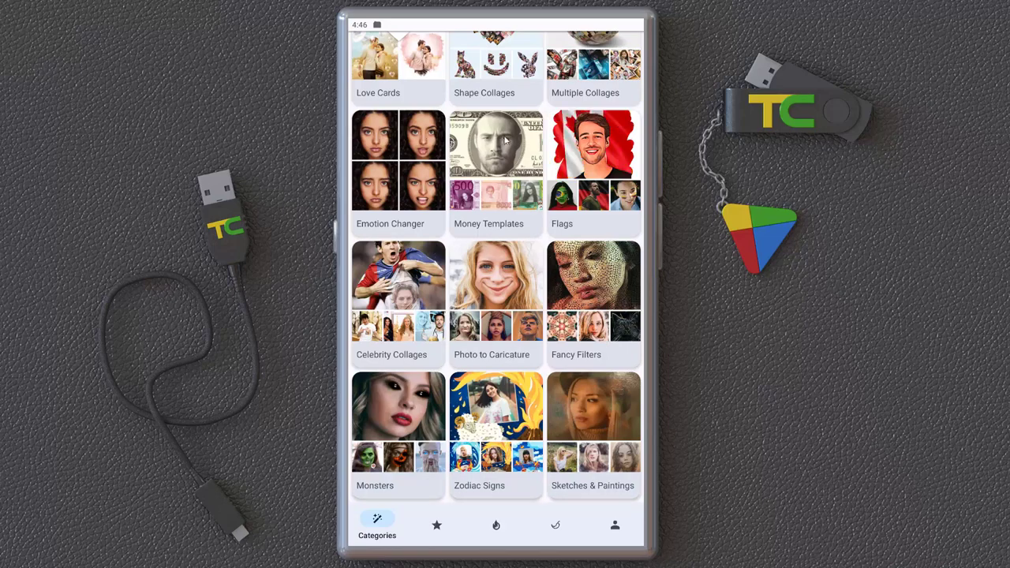
scroll(550, 457, up, 2)
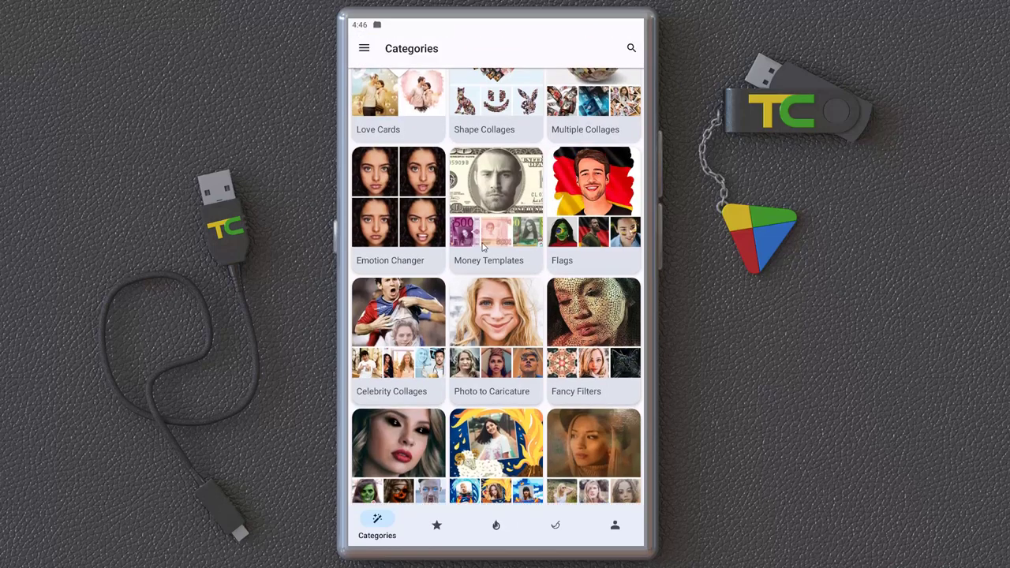
scroll(405, 96, down, 2)
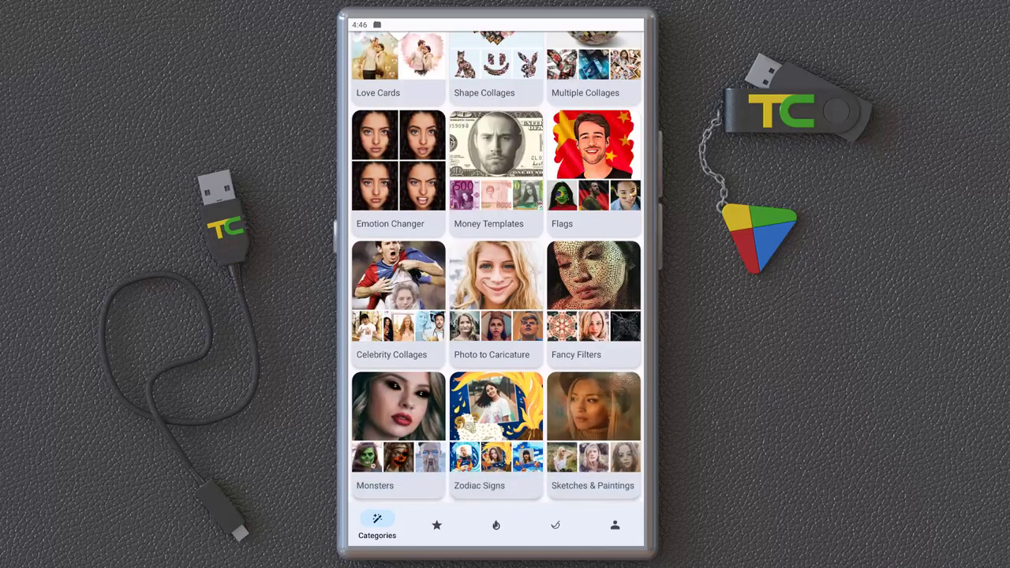